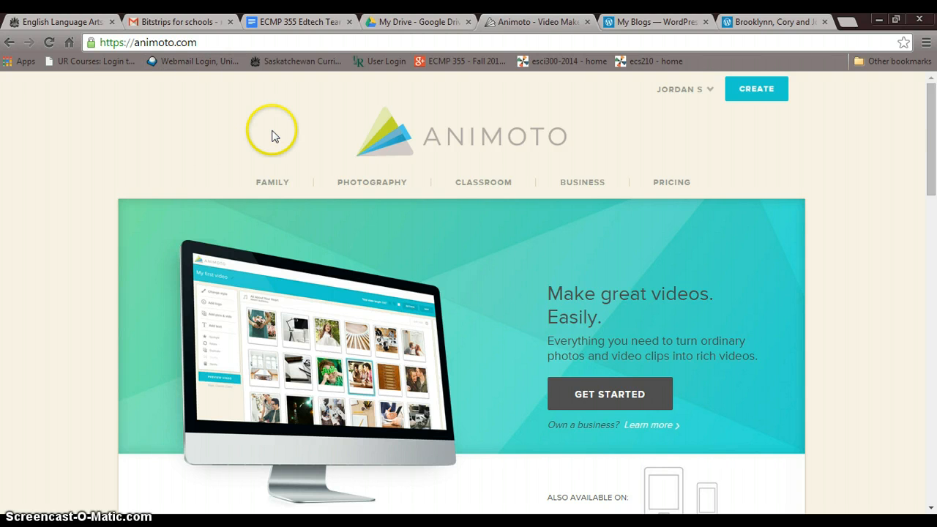
# Look over the Animoto home page, including how people use it and its features.
pyautogui.moveTo(929, 142)
pyautogui.mouseDown()
pyautogui.moveTo(934, 210)
pyautogui.moveTo(934, 132)
pyautogui.moveTo(935, 150)
pyautogui.mouseUp()
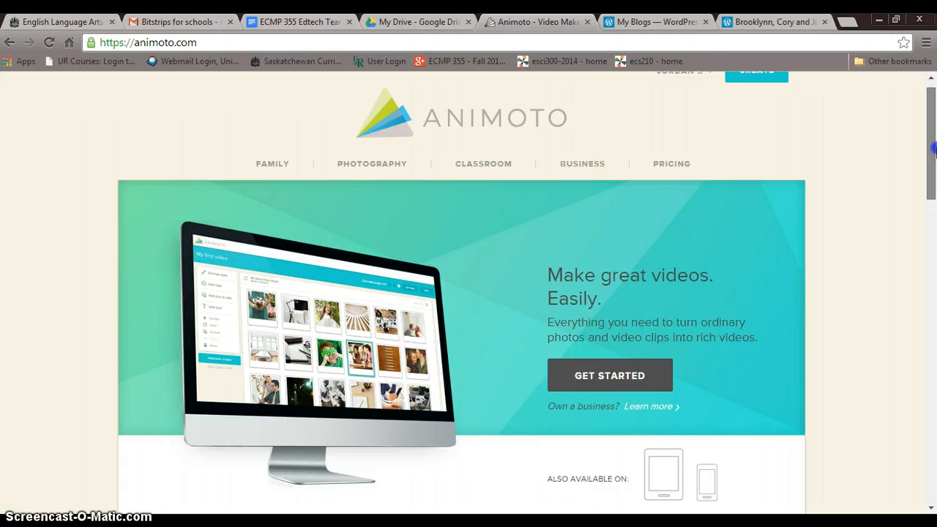
pyautogui.moveTo(934, 150); pyautogui.dragTo(935, 269)
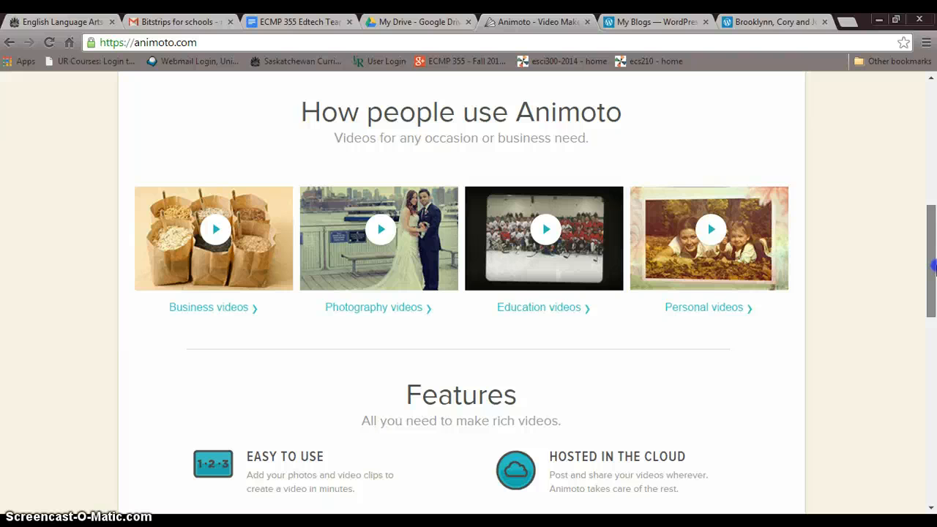
pyautogui.moveTo(934, 269); pyautogui.dragTo(935, 146)
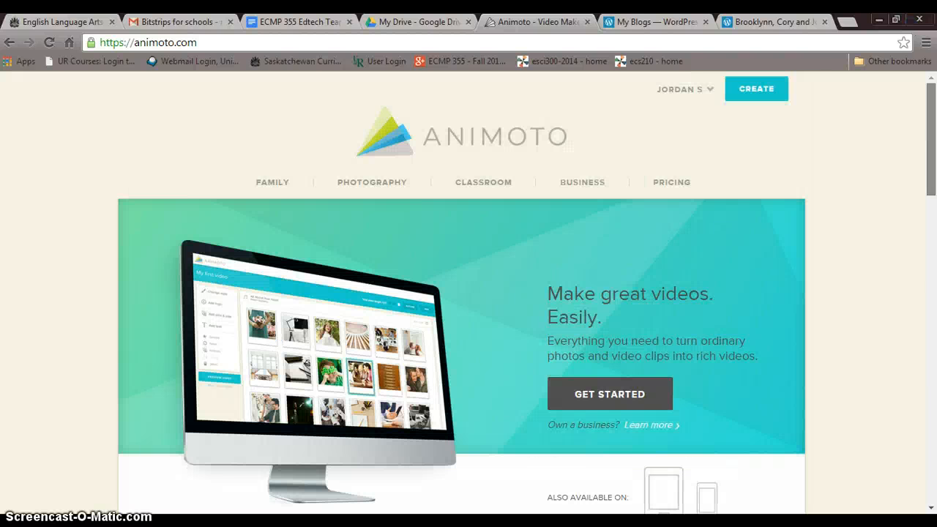
# Review the business pricing plans and compare the features of Pro and Pro Premium.
pyautogui.click(671, 184)
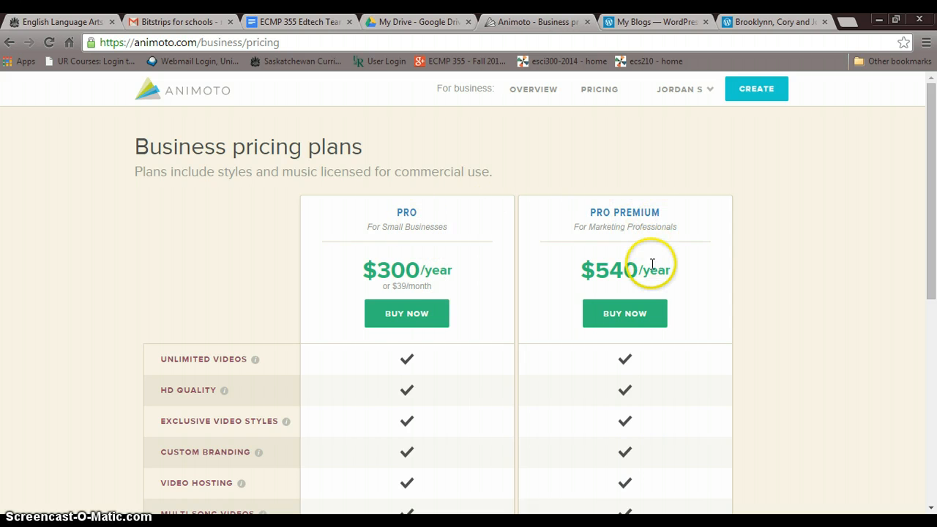
pyautogui.moveTo(932, 142); pyautogui.dragTo(921, 274)
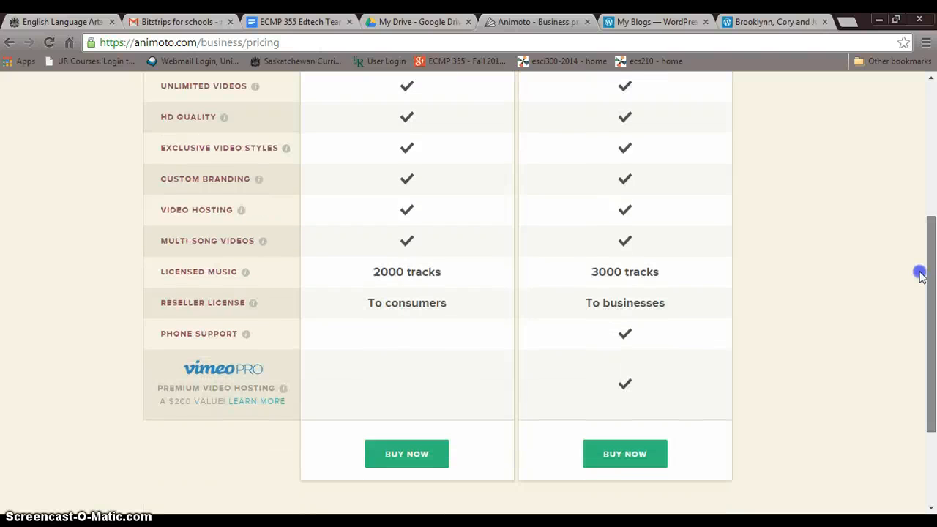
pyautogui.moveTo(921, 275); pyautogui.dragTo(915, 64)
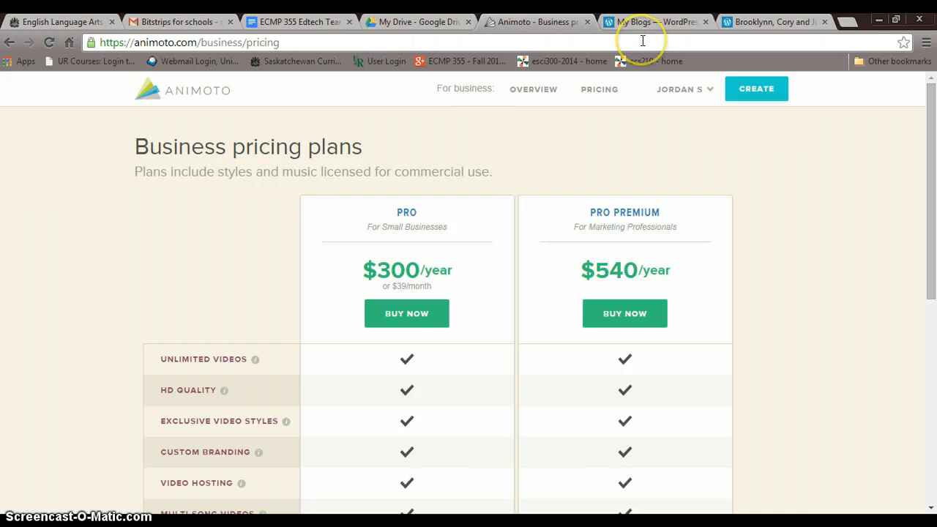
# Return to the home page and look over the classroom page on how schools use Animoto Pro.
pyautogui.click(180, 82)
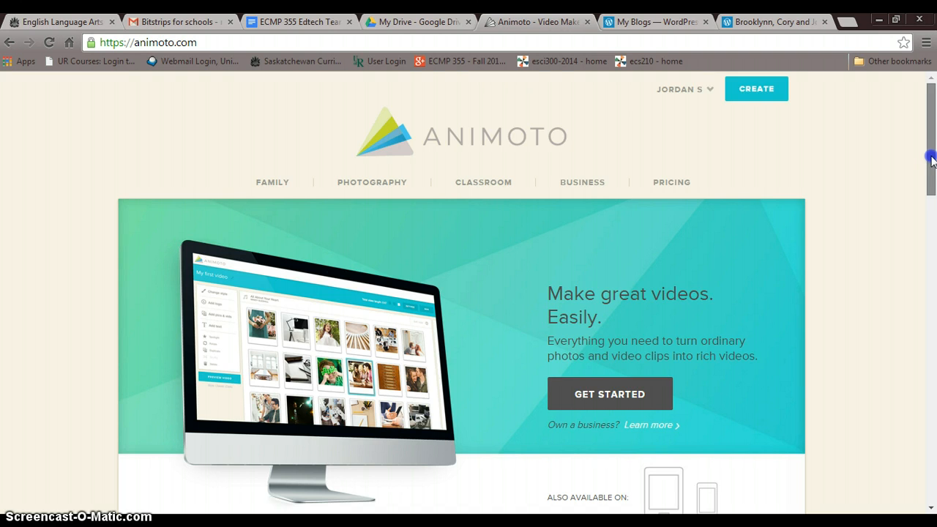
pyautogui.moveTo(931, 151); pyautogui.dragTo(932, 152)
pyautogui.click(490, 171)
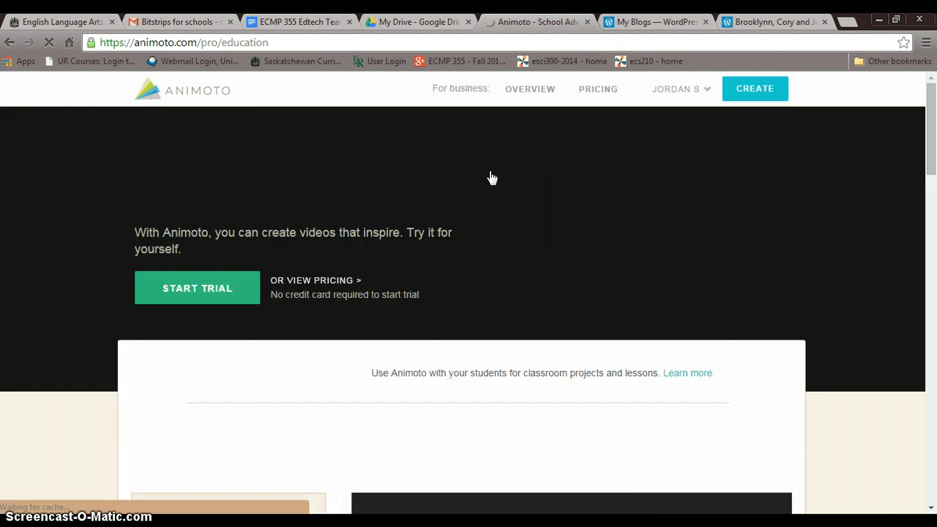
pyautogui.click(715, 194)
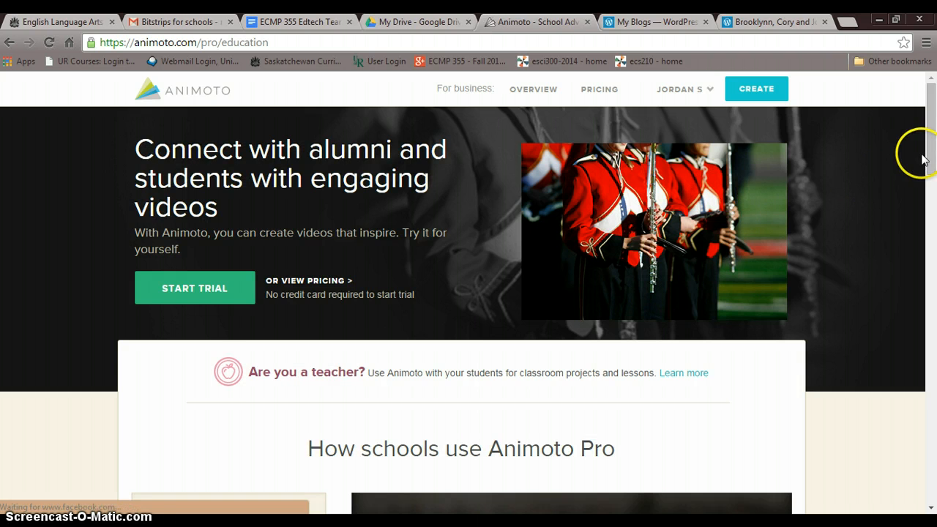
pyautogui.moveTo(931, 155); pyautogui.dragTo(932, 196)
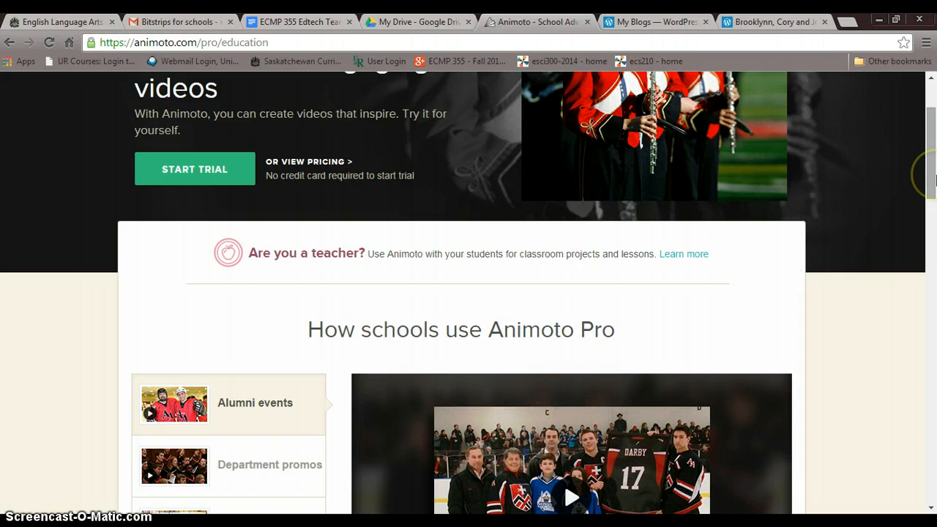
pyautogui.moveTo(931, 176); pyautogui.dragTo(934, 123)
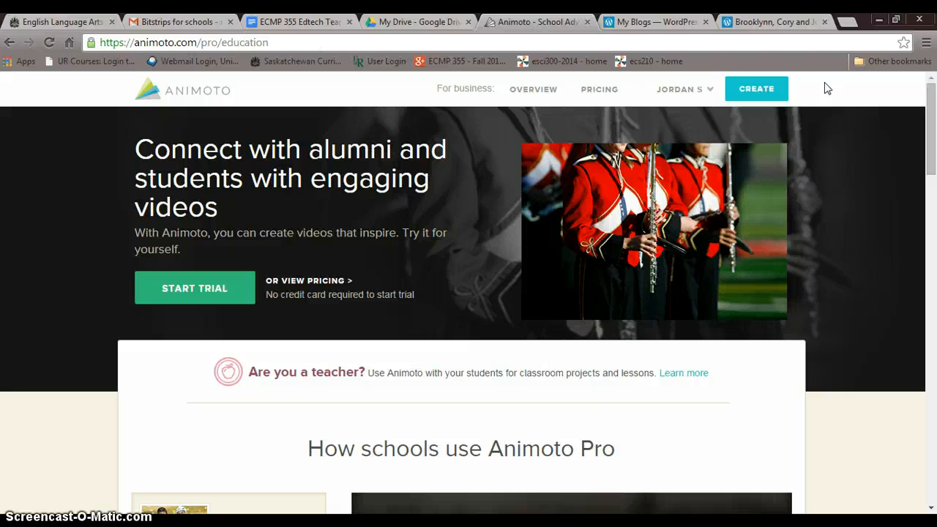
# Open the account's My Videos page to view the existing video projects.
pyautogui.click(683, 85)
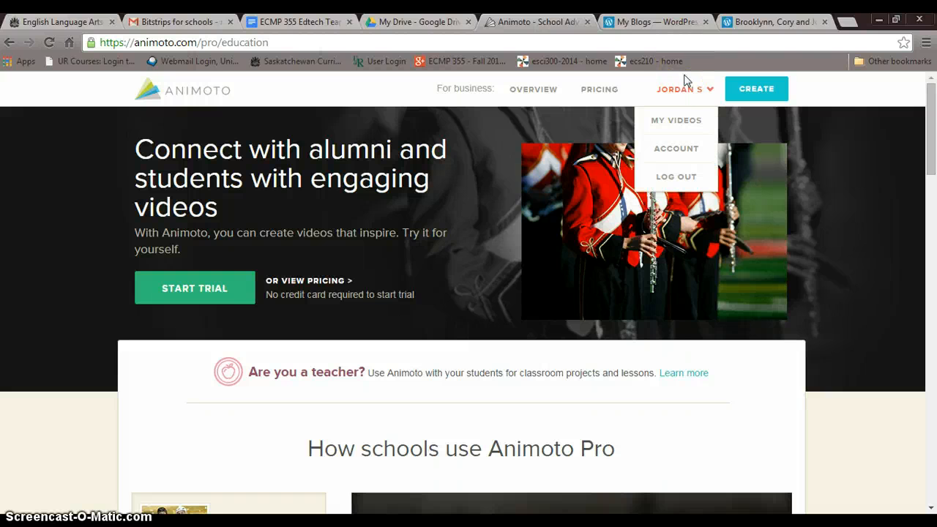
pyautogui.click(682, 94)
pyautogui.click(683, 94)
pyautogui.click(684, 122)
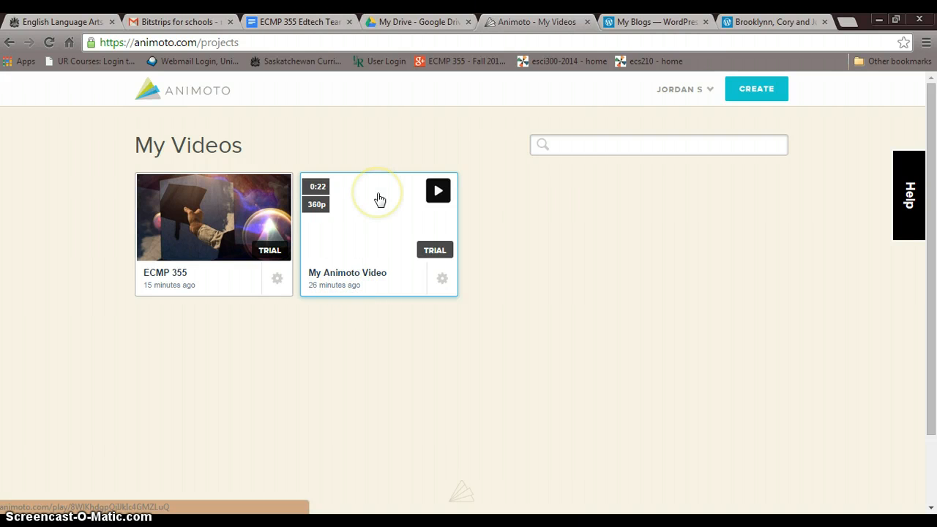
pyautogui.click(353, 195)
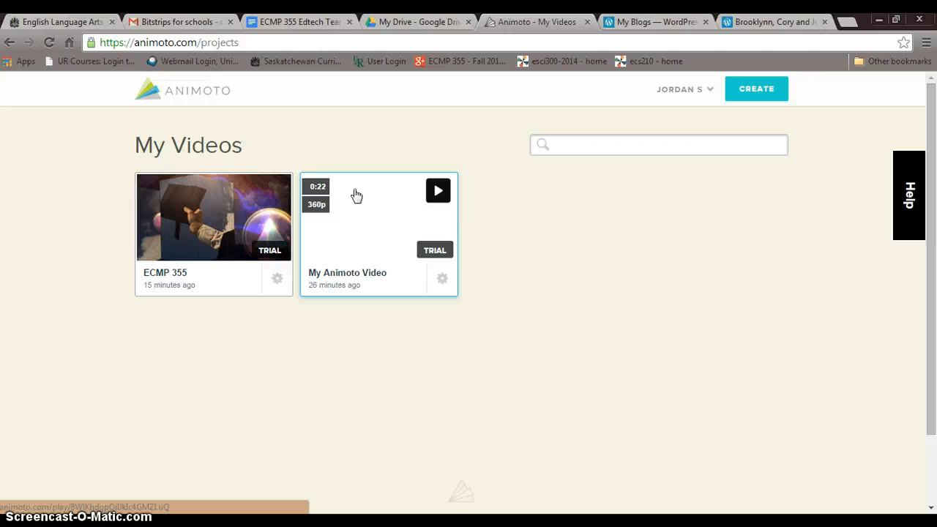
# Create a new video using the Quantum Leap style from the full list of styles.
pyautogui.click(765, 95)
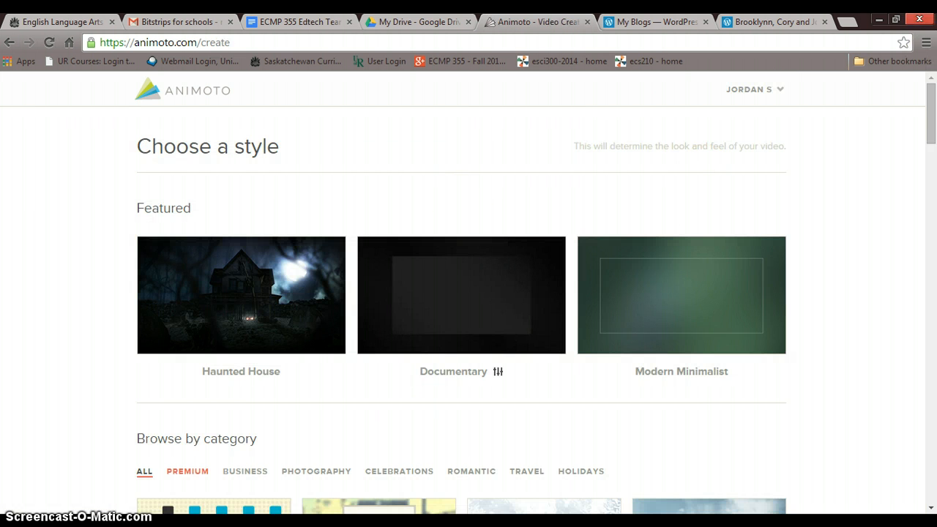
pyautogui.moveTo(932, 130); pyautogui.dragTo(933, 175)
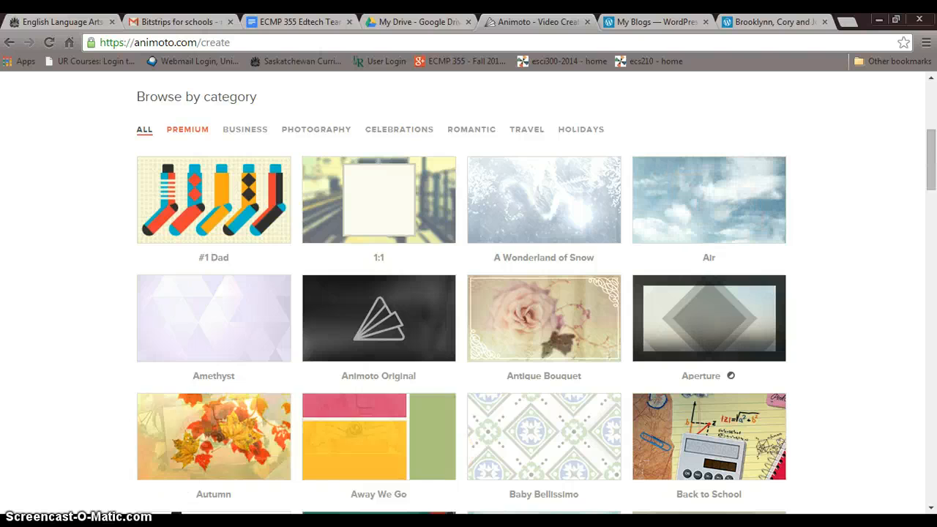
pyautogui.moveTo(932, 183); pyautogui.dragTo(934, 295)
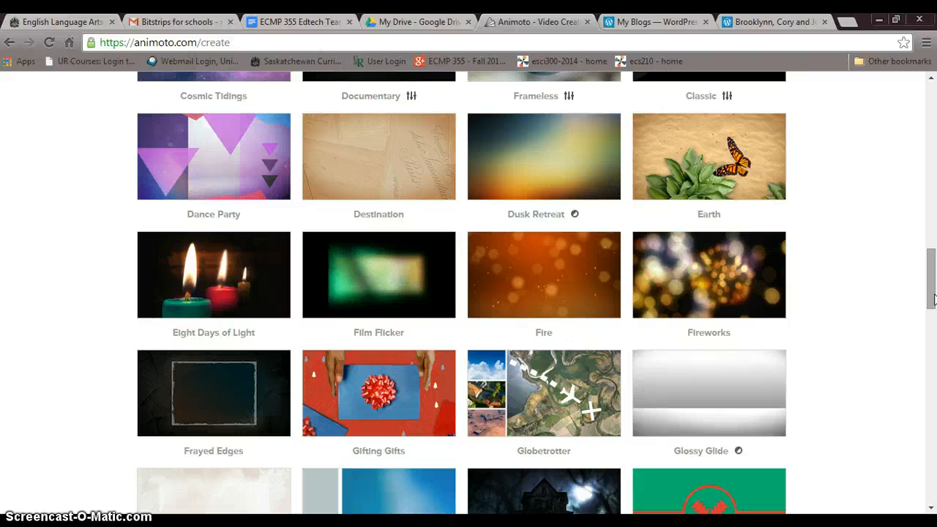
pyautogui.moveTo(934, 298); pyautogui.dragTo(934, 435)
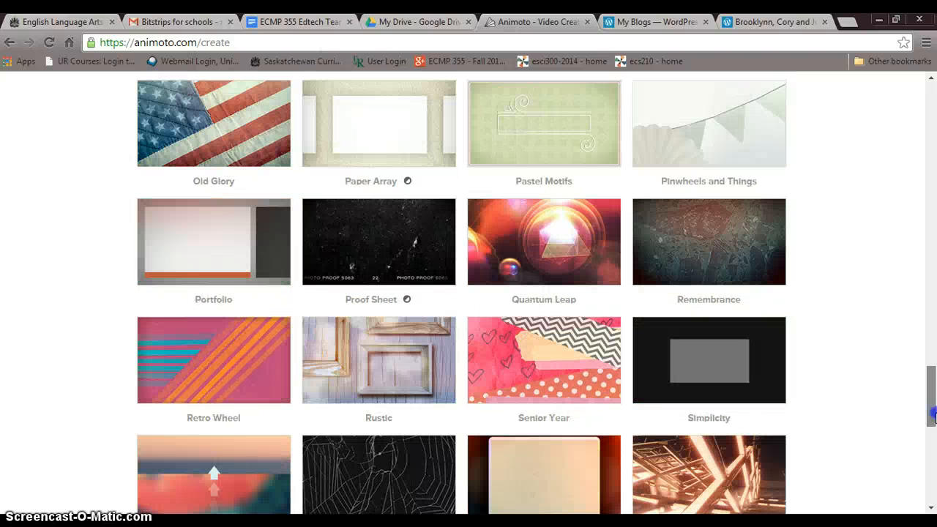
pyautogui.click(576, 269)
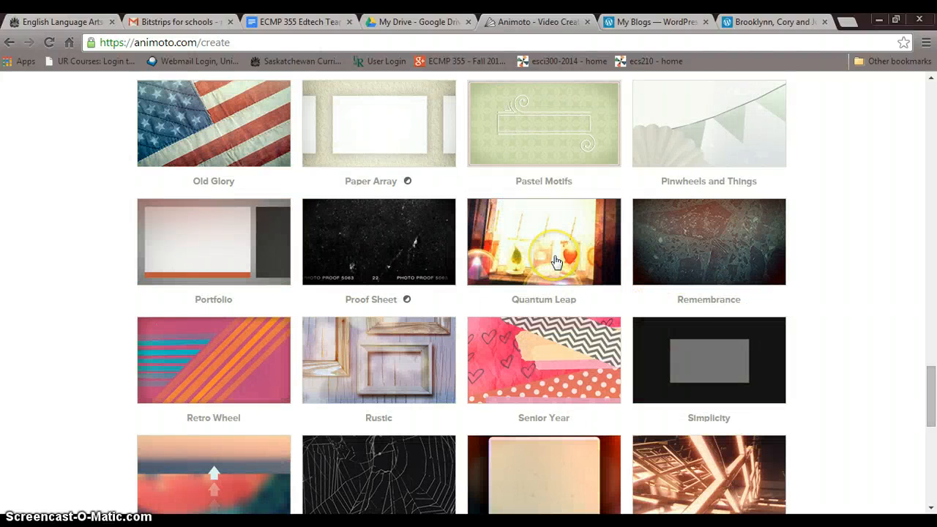
pyautogui.click(557, 261)
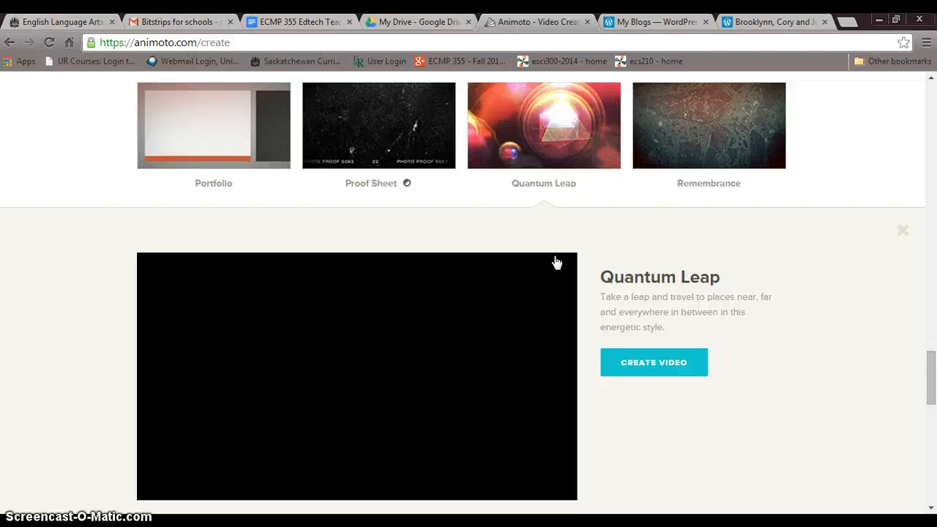
pyautogui.click(482, 381)
pyautogui.click(702, 372)
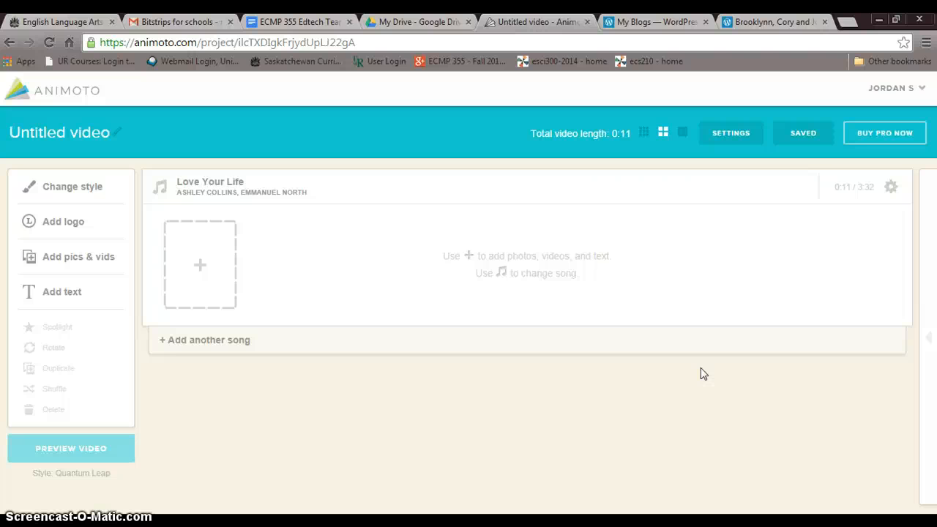
pyautogui.click(693, 368)
# Browse the New Songs library for the video's music and close it without choosing a song.
pyautogui.click(451, 286)
pyautogui.click(295, 196)
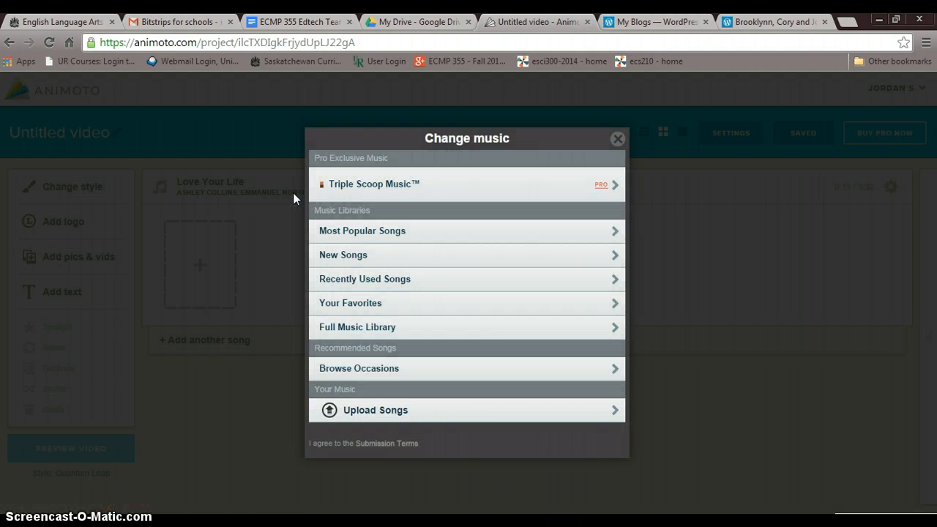
pyautogui.click(441, 183)
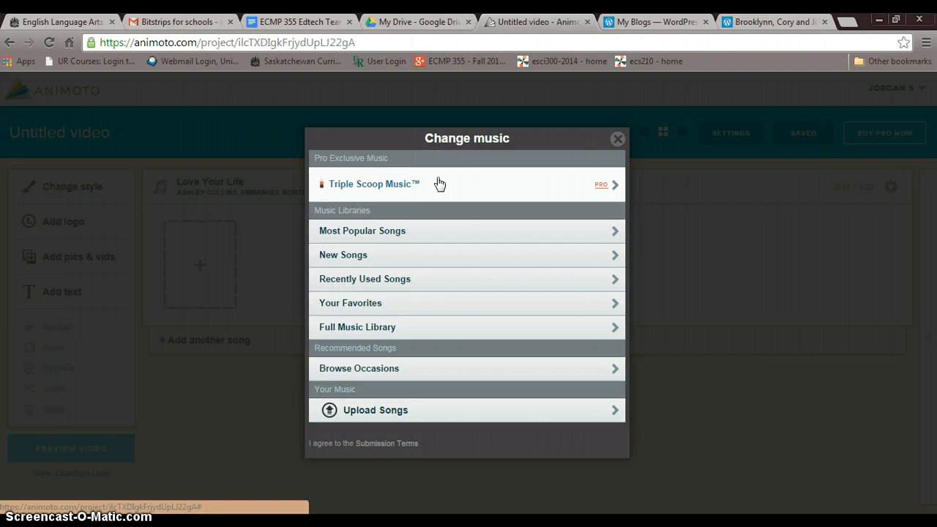
pyautogui.click(443, 192)
pyautogui.click(374, 182)
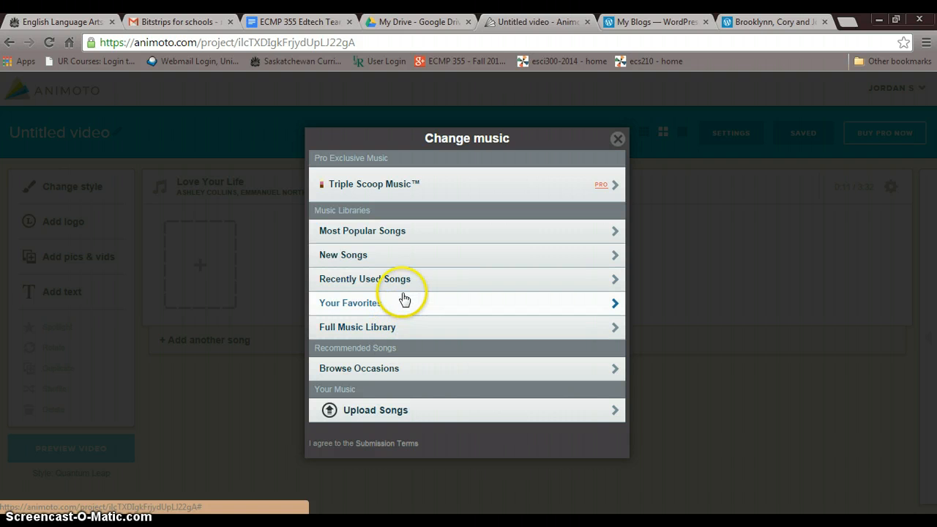
pyautogui.click(397, 265)
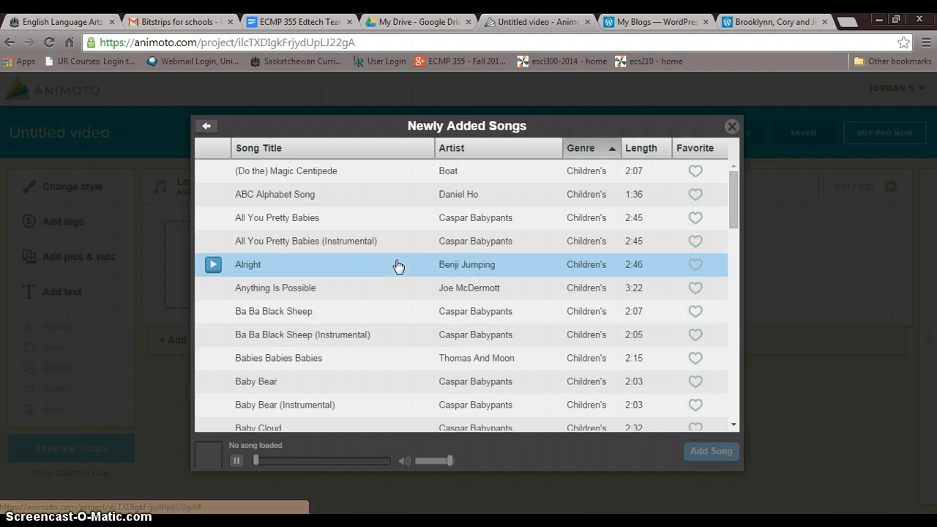
pyautogui.moveTo(734, 190); pyautogui.dragTo(711, 398)
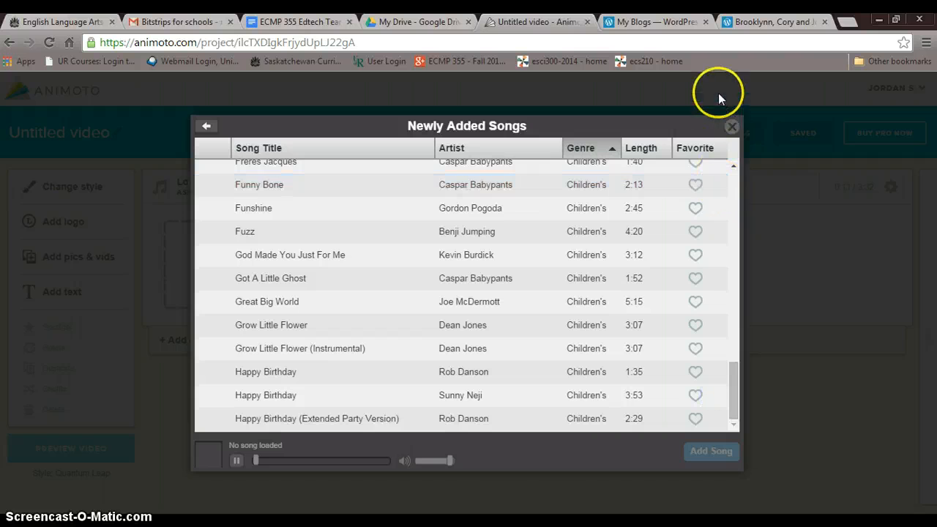
pyautogui.click(731, 126)
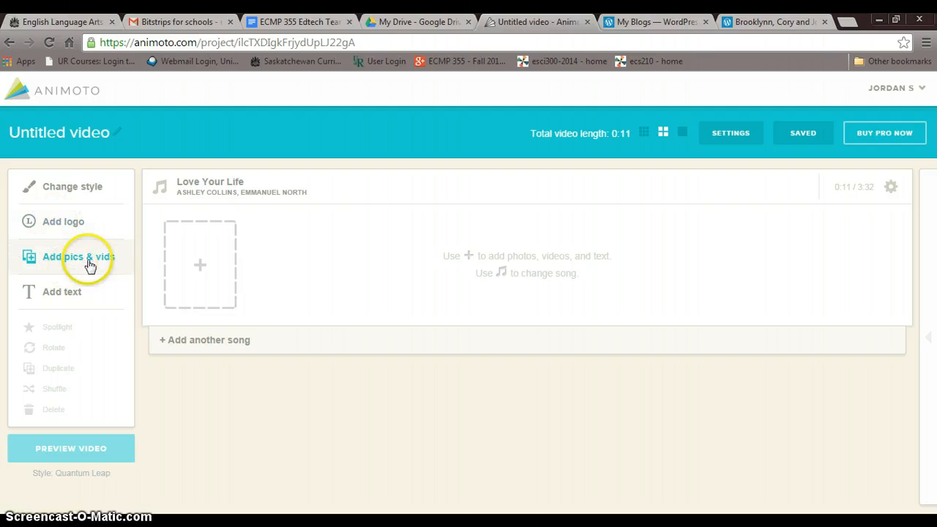
# Add the orange butterfly picture from the Nature collection of the image library to the video.
pyautogui.click(204, 268)
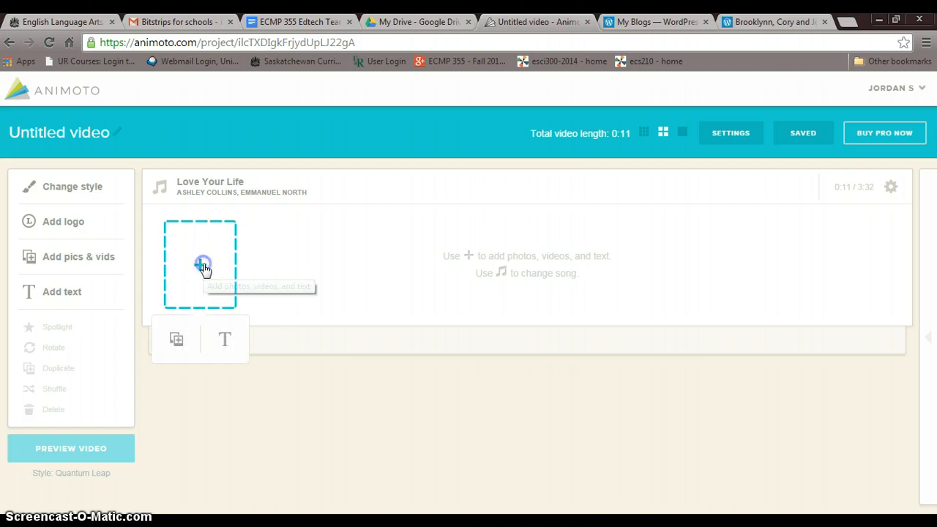
pyautogui.click(193, 349)
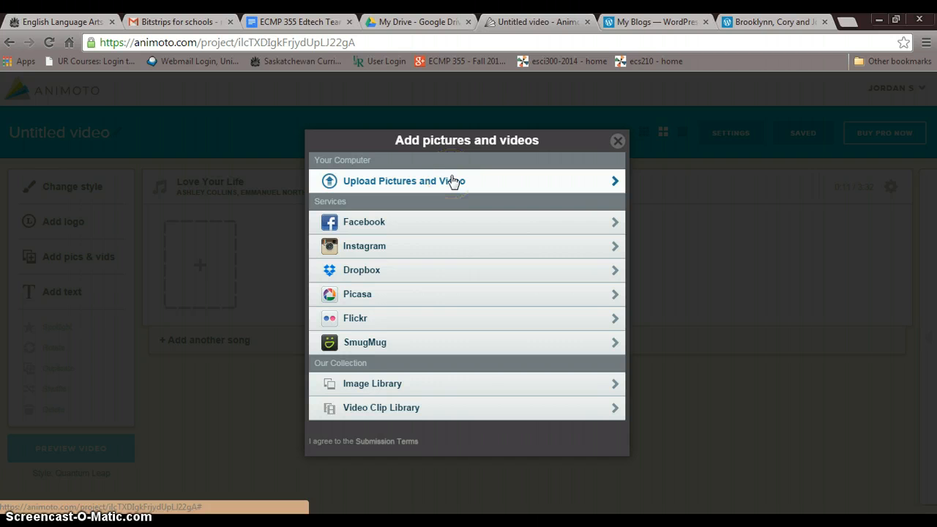
pyautogui.click(431, 184)
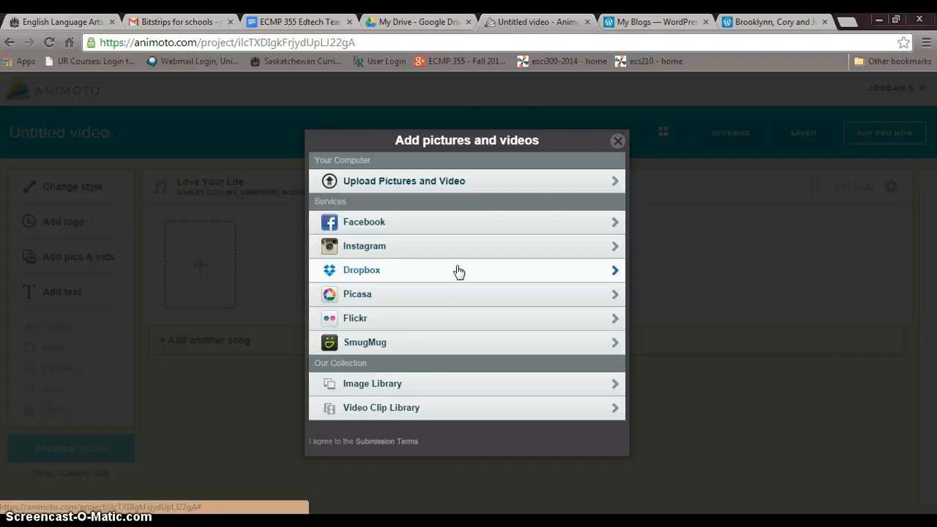
pyautogui.click(418, 382)
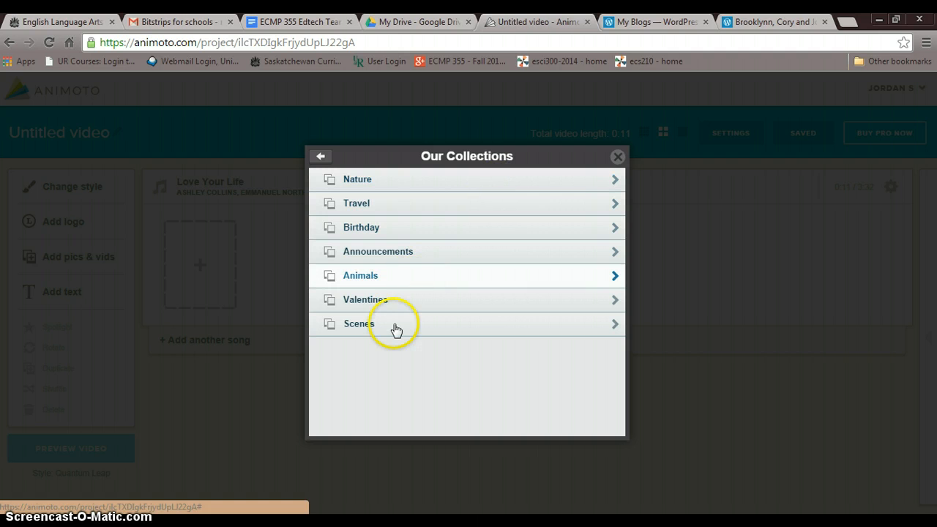
pyautogui.click(412, 184)
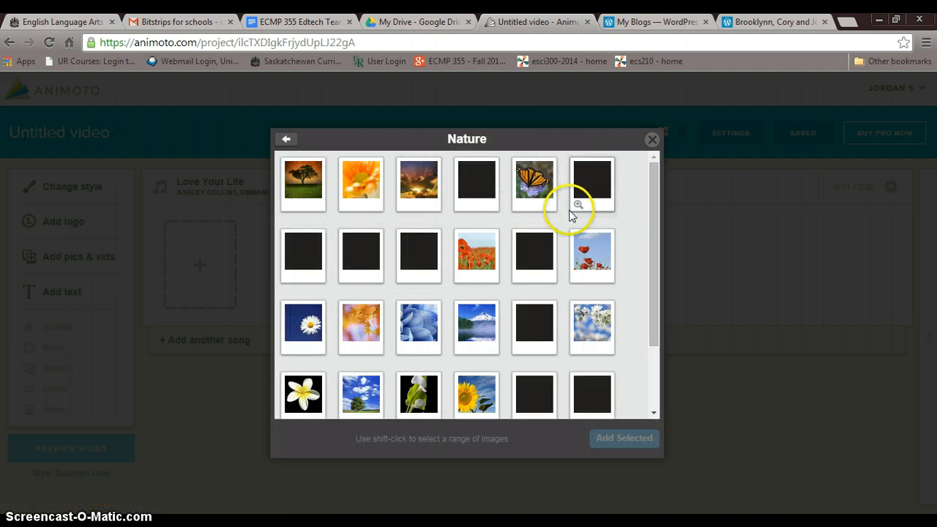
pyautogui.click(535, 182)
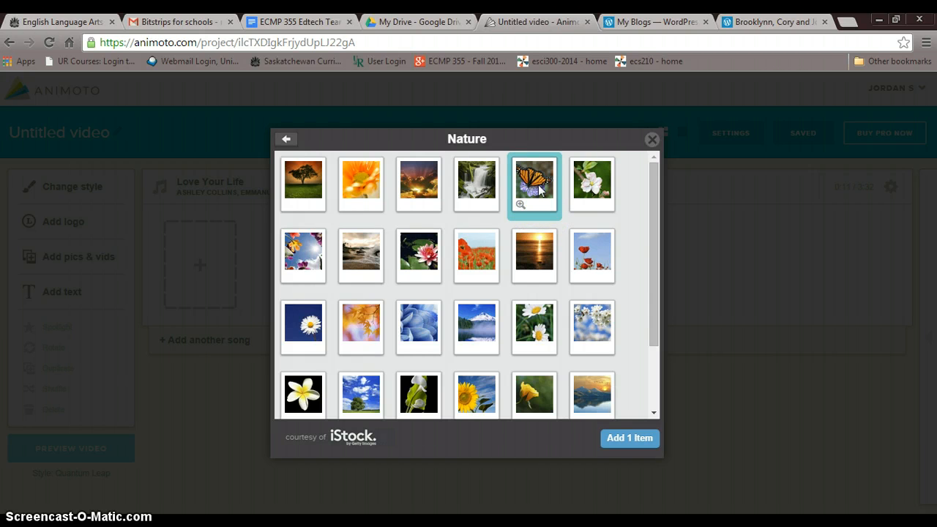
pyautogui.click(634, 438)
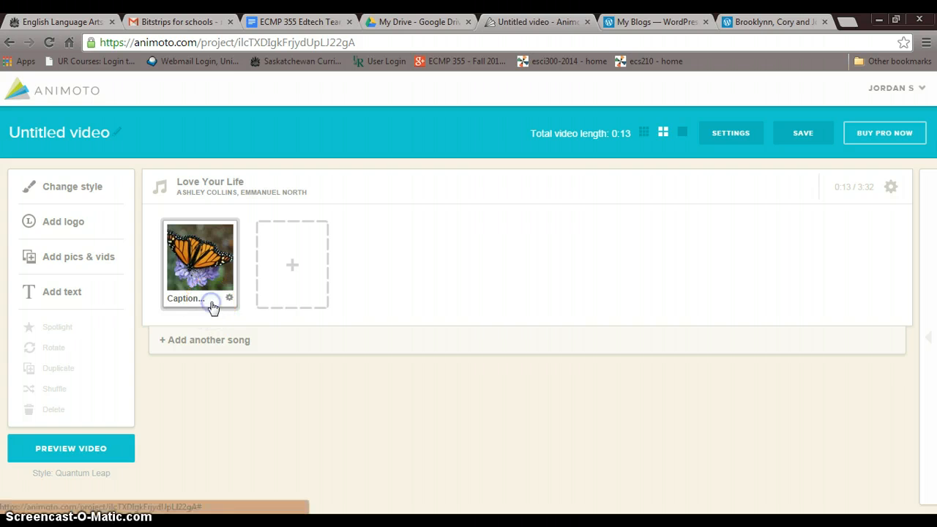
# Caption the butterfly picture "nice looking bug" and save the caption.
pyautogui.click(211, 303)
pyautogui.click(274, 463)
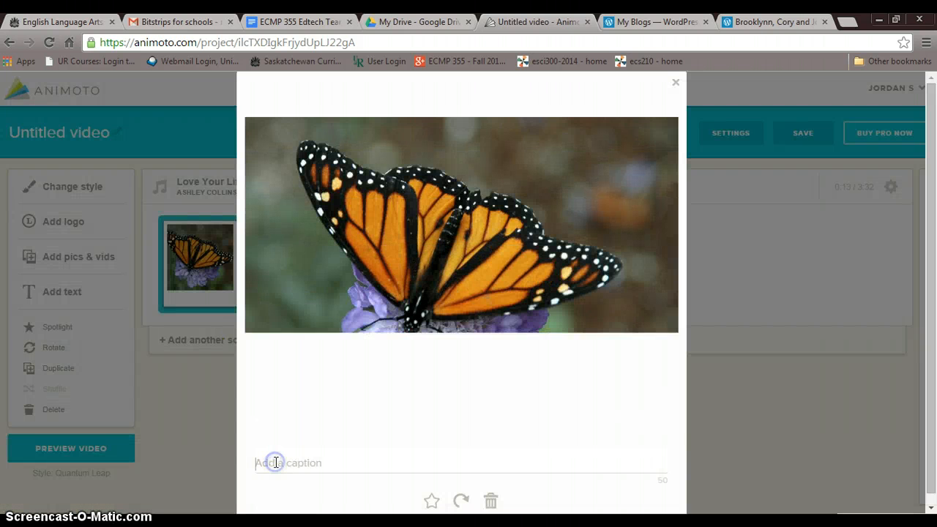
pyautogui.write('n')
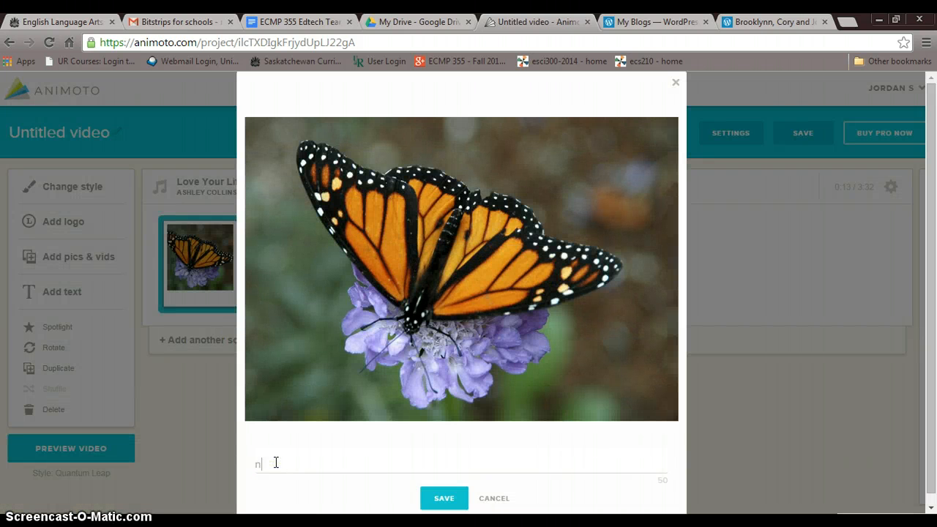
pyautogui.write('i')
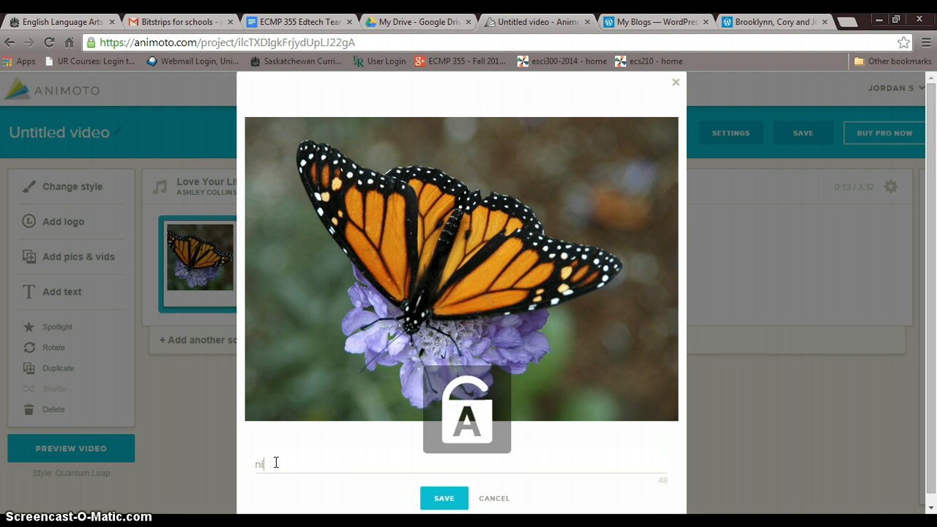
pyautogui.write('CEce looking bug')
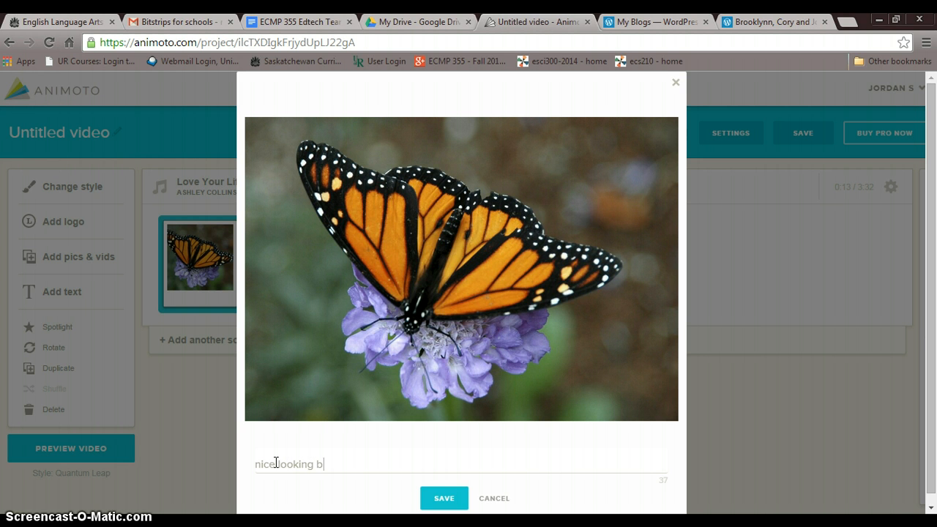
pyautogui.click(432, 498)
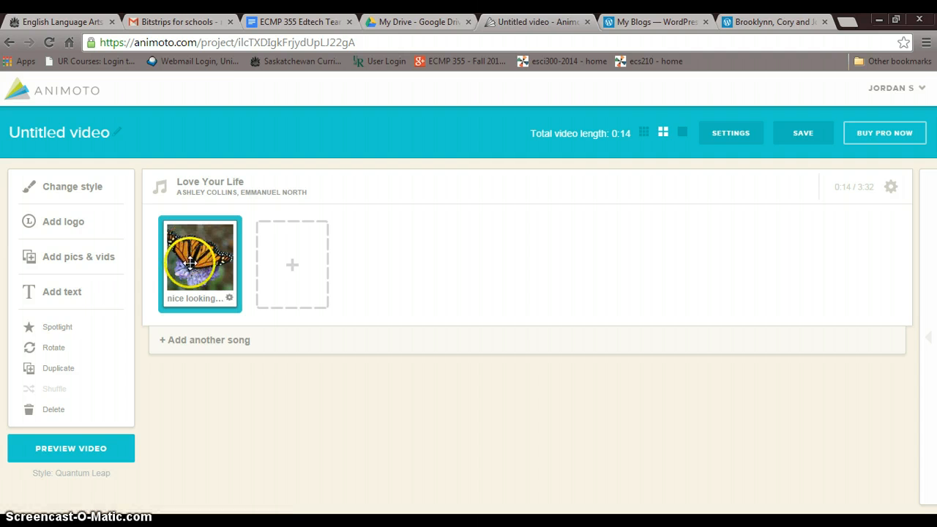
# Reopen the butterfly picture's editor to view its spotlight, rotate and delete options, and close it.
pyautogui.click(229, 298)
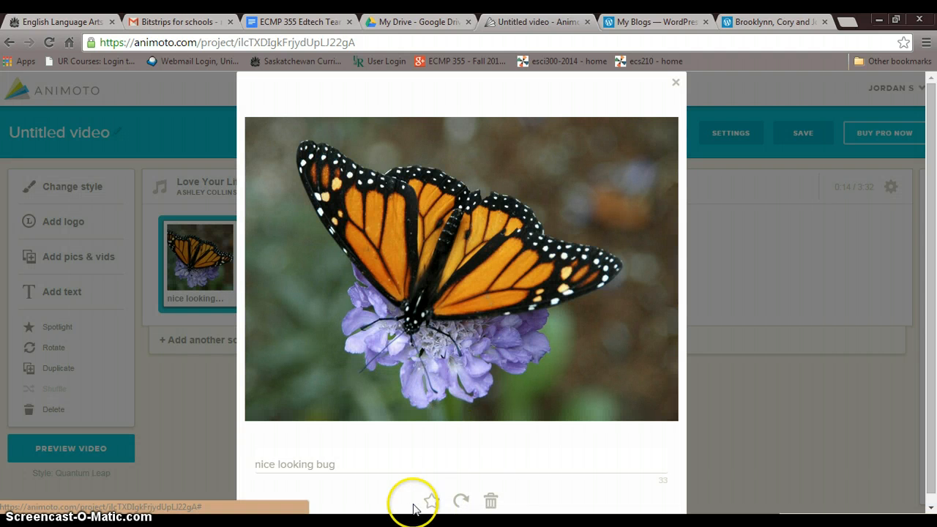
pyautogui.scroll(-1, 921, 142)
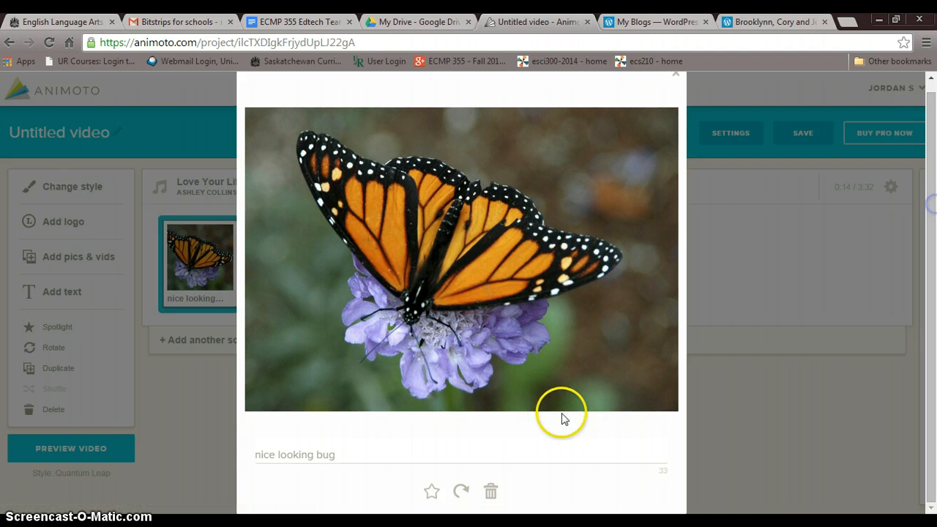
pyautogui.click(727, 260)
# Preview the second clip in the Video Clip Library's Vintage collection and add it to the video.
pyautogui.click(309, 276)
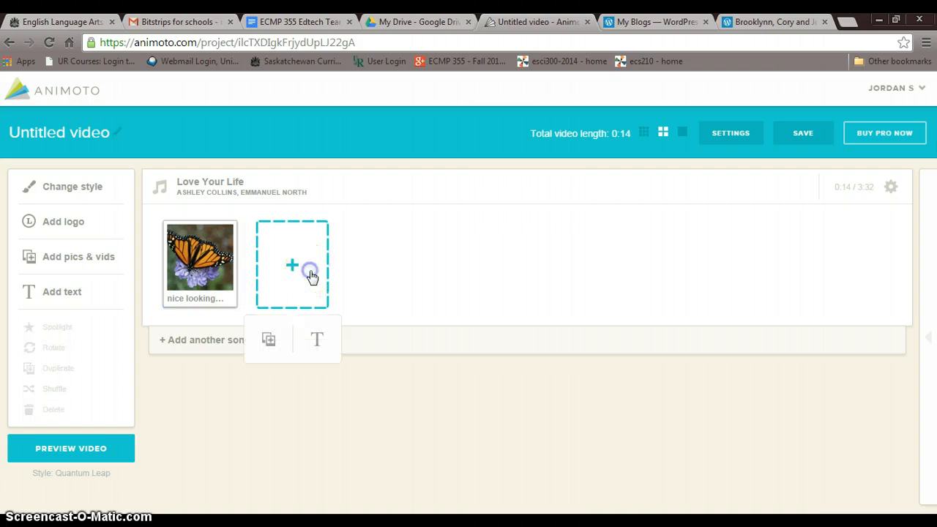
pyautogui.click(268, 343)
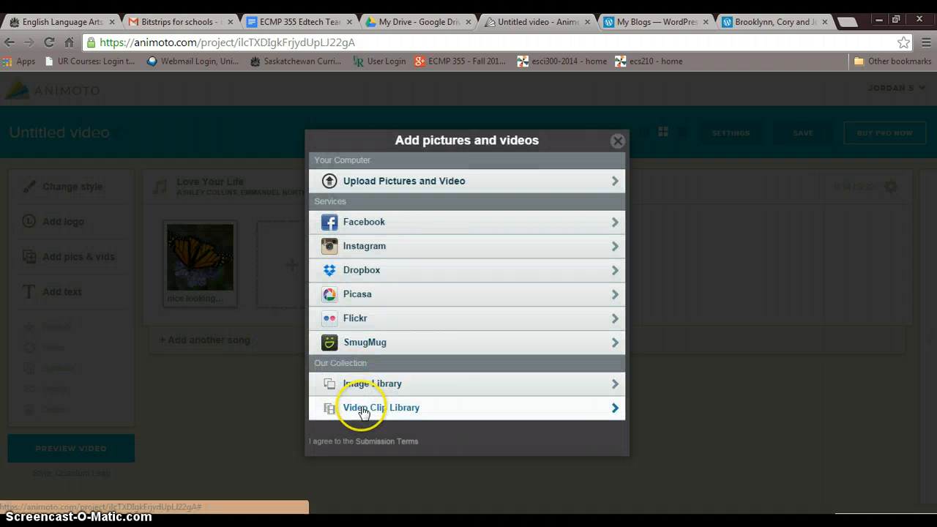
pyautogui.click(364, 412)
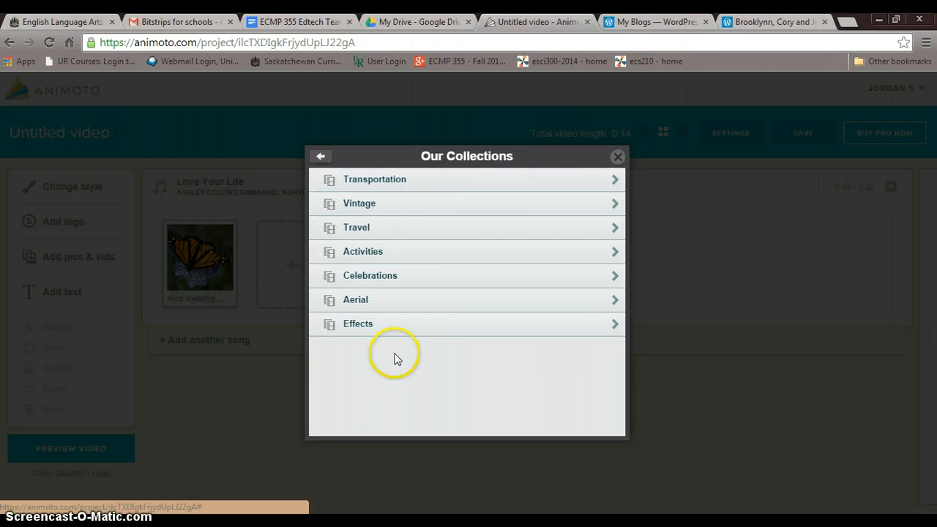
pyautogui.click(430, 204)
pyautogui.click(360, 189)
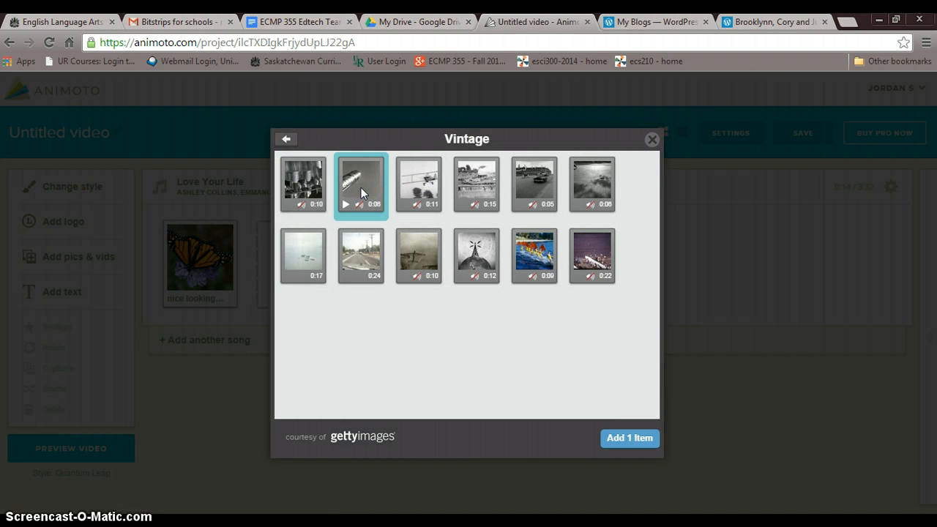
pyautogui.click(348, 202)
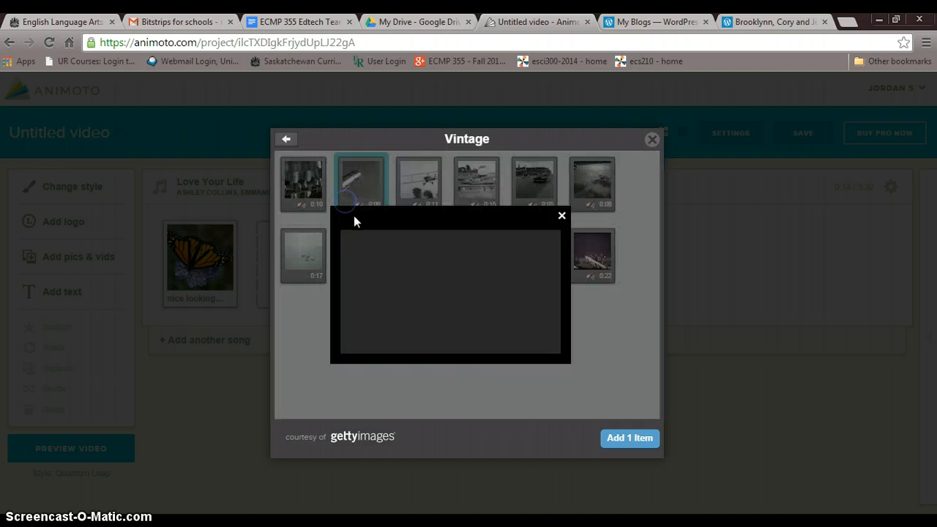
pyautogui.click(455, 289)
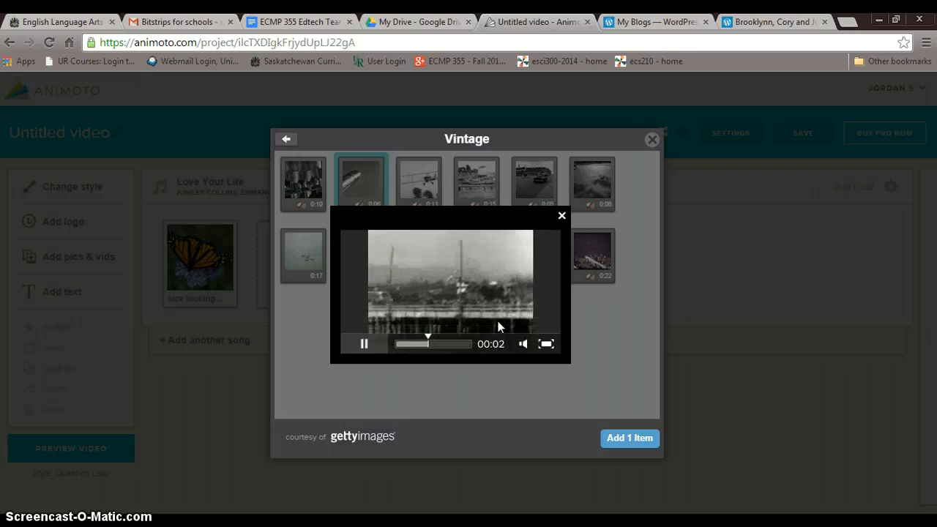
pyautogui.click(456, 293)
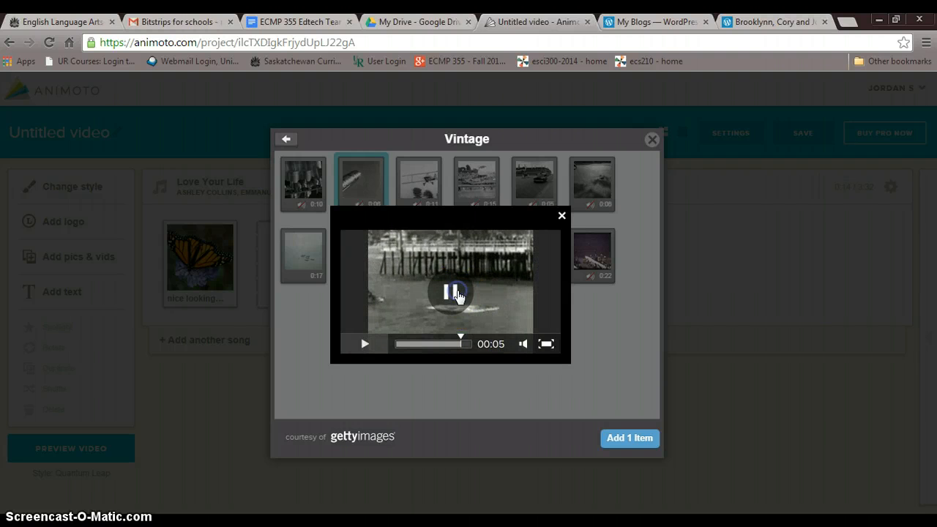
pyautogui.click(618, 440)
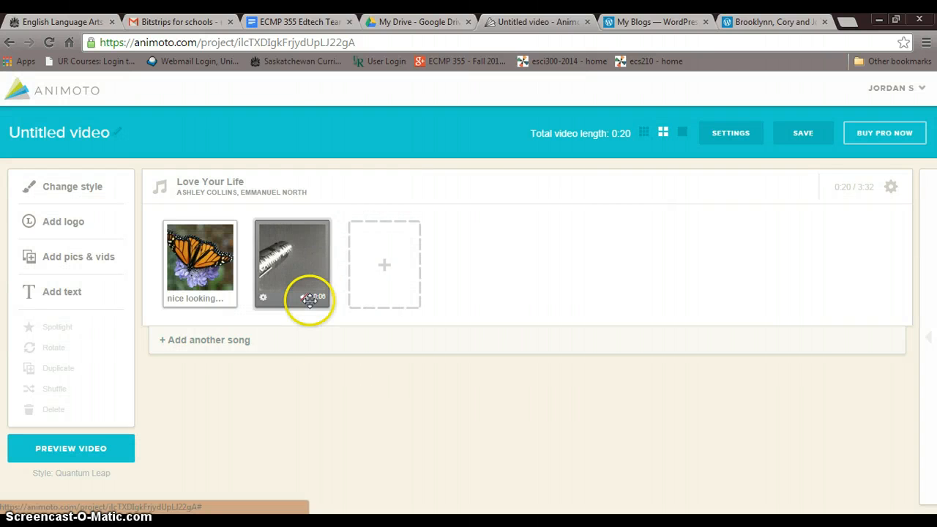
# Add the heart-shaped cloud picture from the image library's Valentines collection after the vintage clip.
pyautogui.click(393, 263)
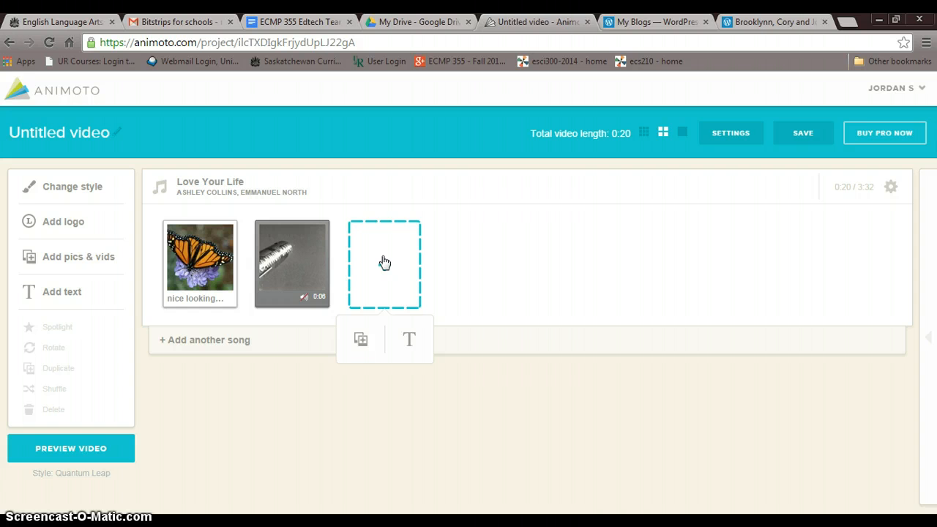
pyautogui.click(372, 350)
pyautogui.click(425, 385)
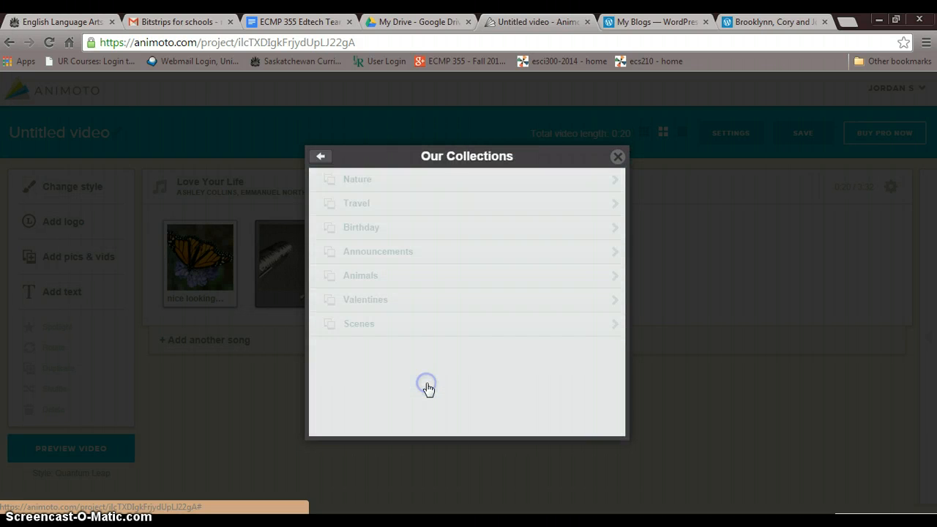
pyautogui.click(484, 303)
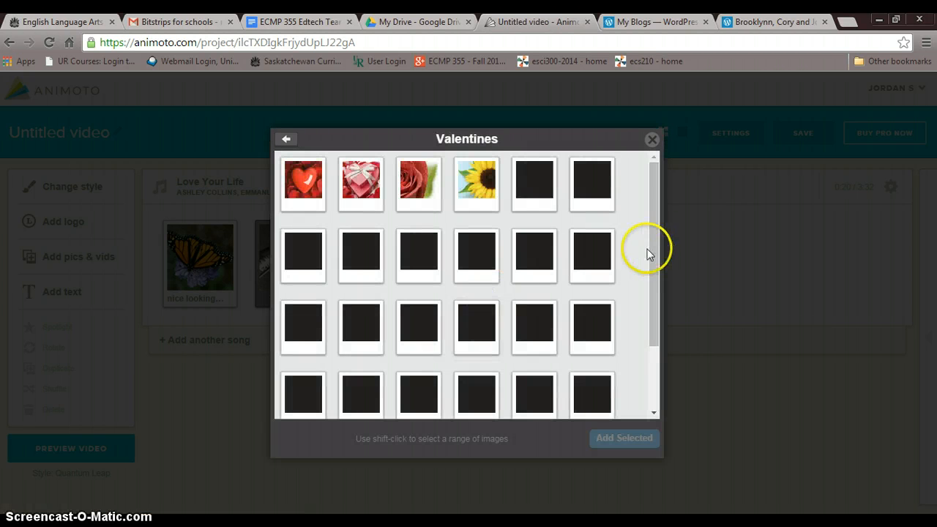
pyautogui.moveTo(658, 253); pyautogui.dragTo(649, 410)
pyautogui.click(421, 306)
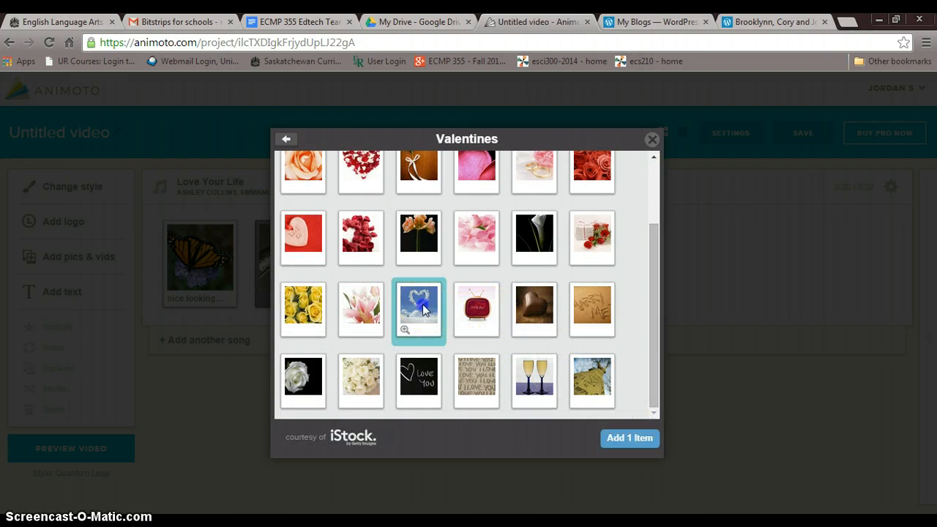
pyautogui.click(628, 438)
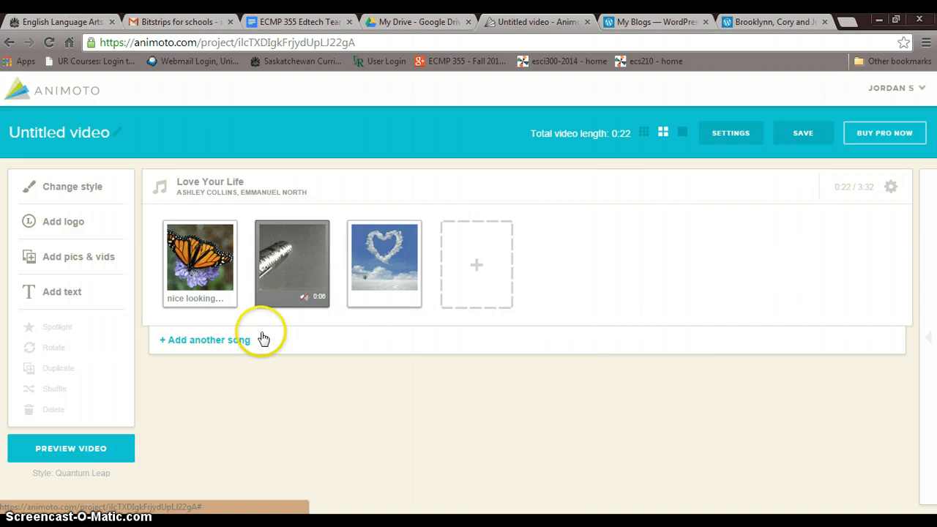
# Generate a preview of the whole video and play it.
pyautogui.click(41, 464)
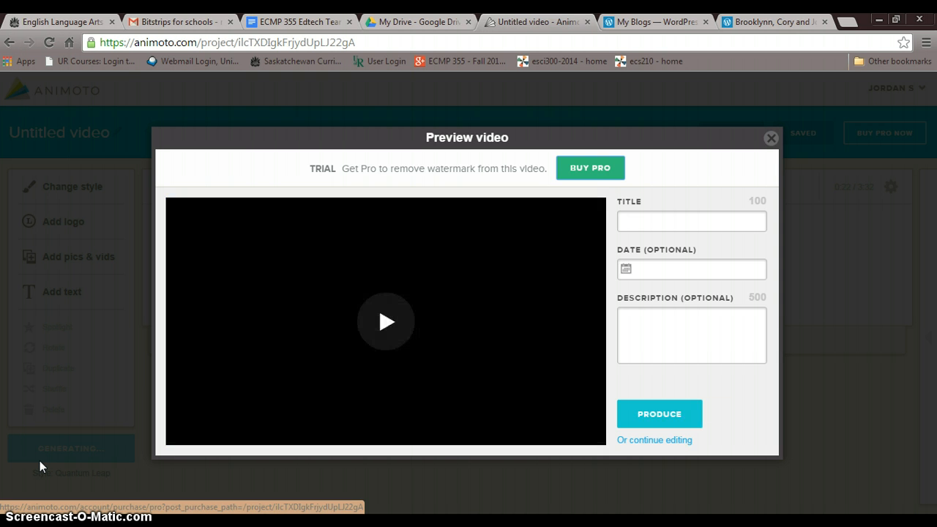
pyautogui.click(56, 451)
pyautogui.click(190, 437)
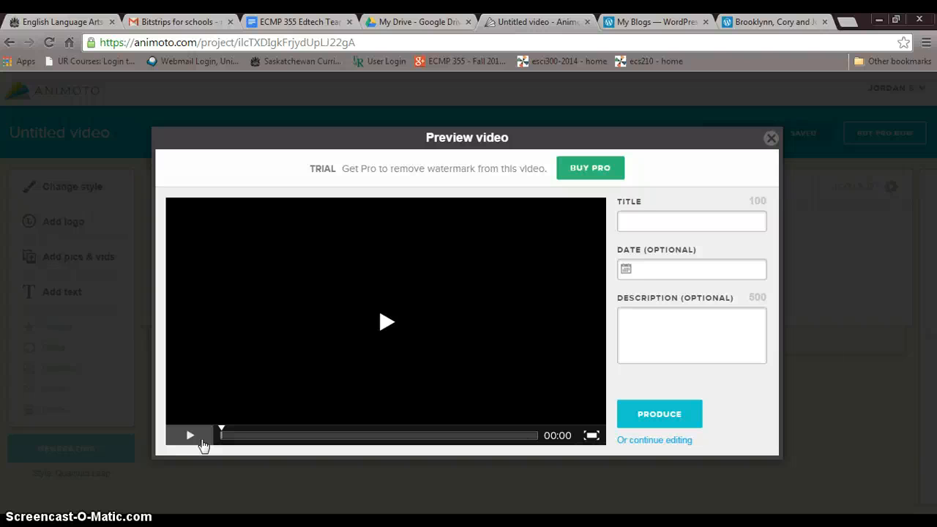
pyautogui.click(382, 333)
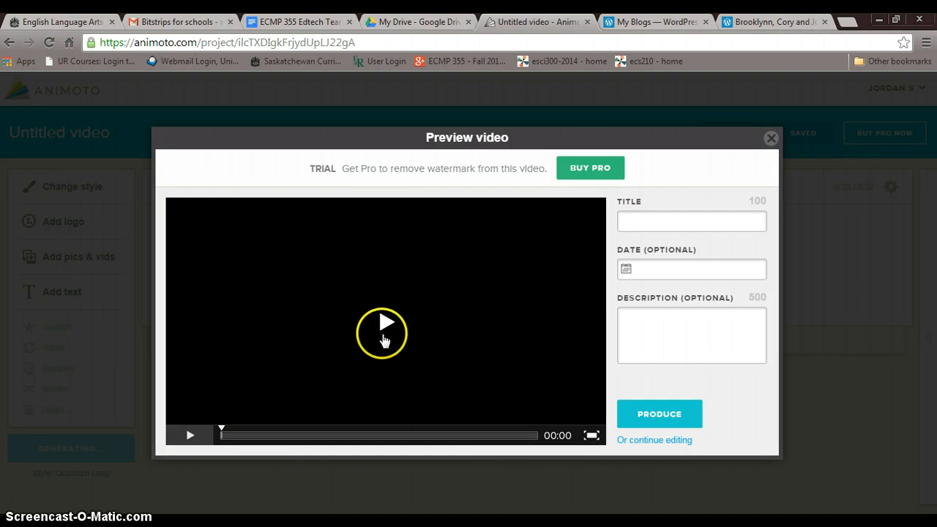
pyautogui.click(384, 326)
pyautogui.click(386, 331)
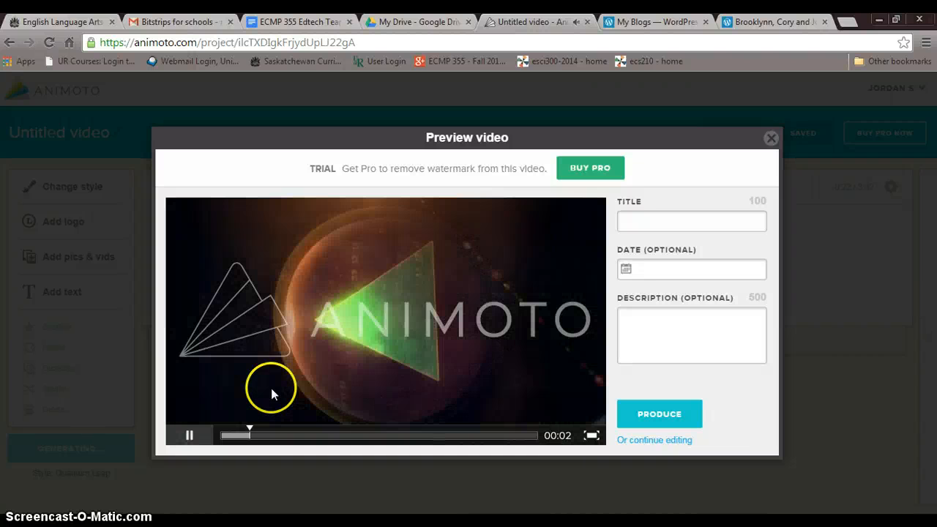
# Rewind the video preview to the beginning and replay its opening, stopping playback when done.
pyautogui.click(189, 437)
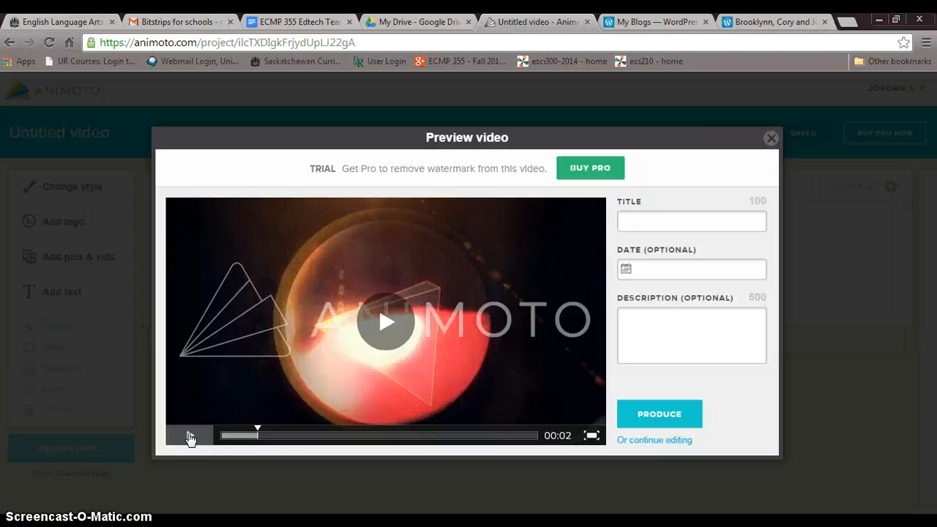
pyautogui.moveTo(260, 435); pyautogui.dragTo(221, 435)
pyautogui.click(204, 436)
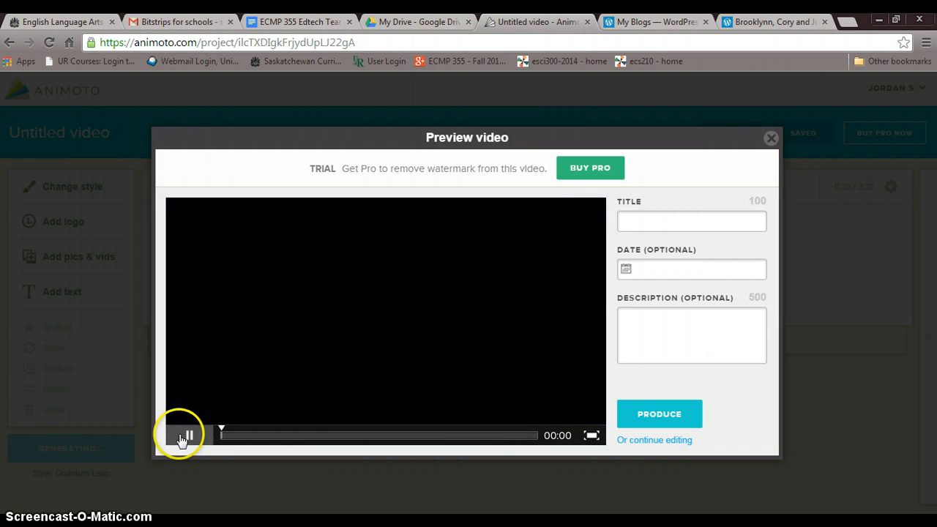
pyautogui.click(180, 437)
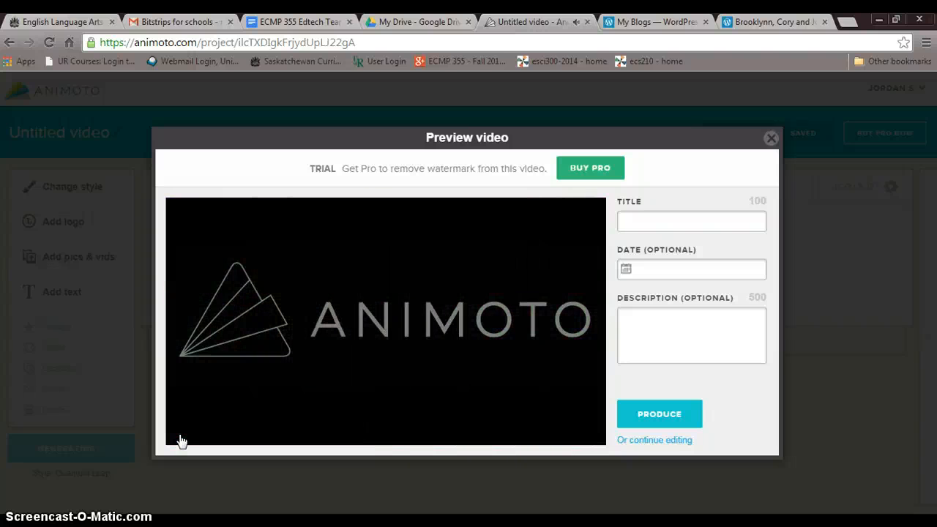
pyautogui.click(190, 437)
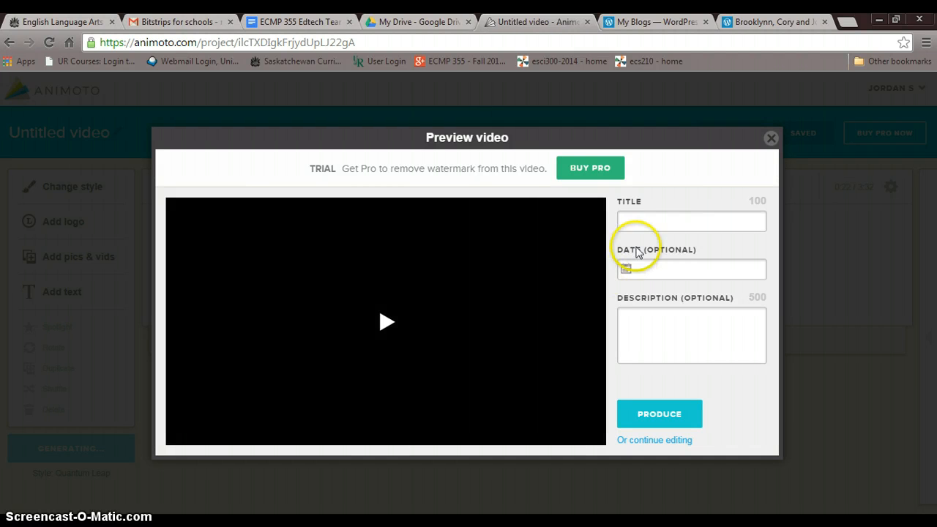
# Title the video "ECMP 355" and produce it, leaving the date and description blank.
pyautogui.click(648, 222)
pyautogui.click(649, 222)
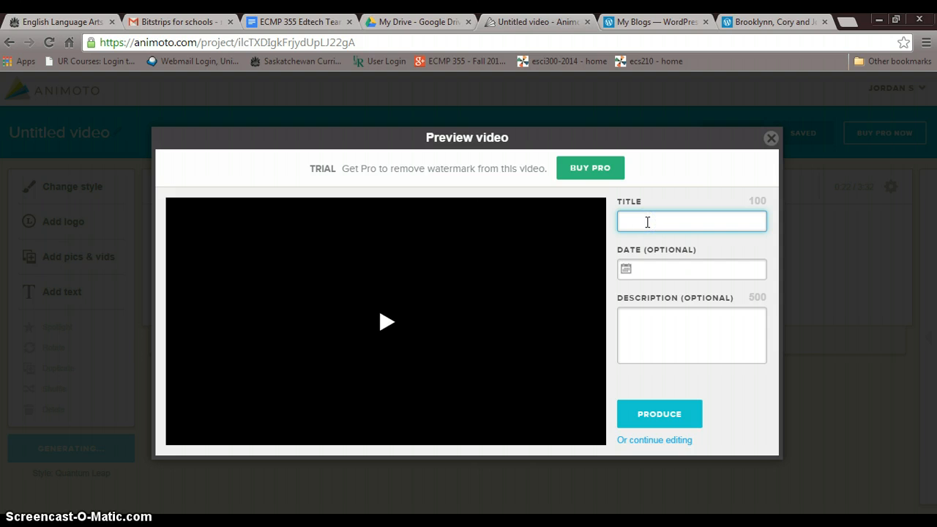
pyautogui.write('ECMP 355')
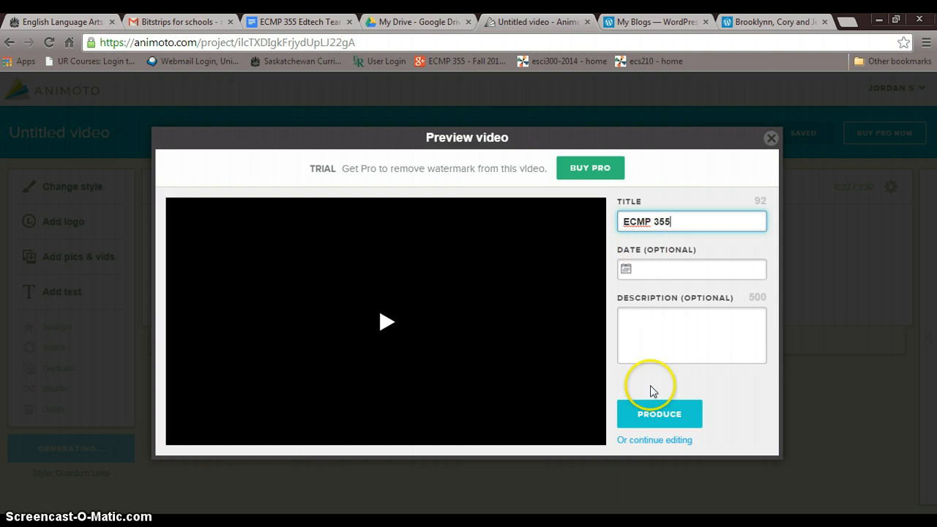
pyautogui.click(648, 409)
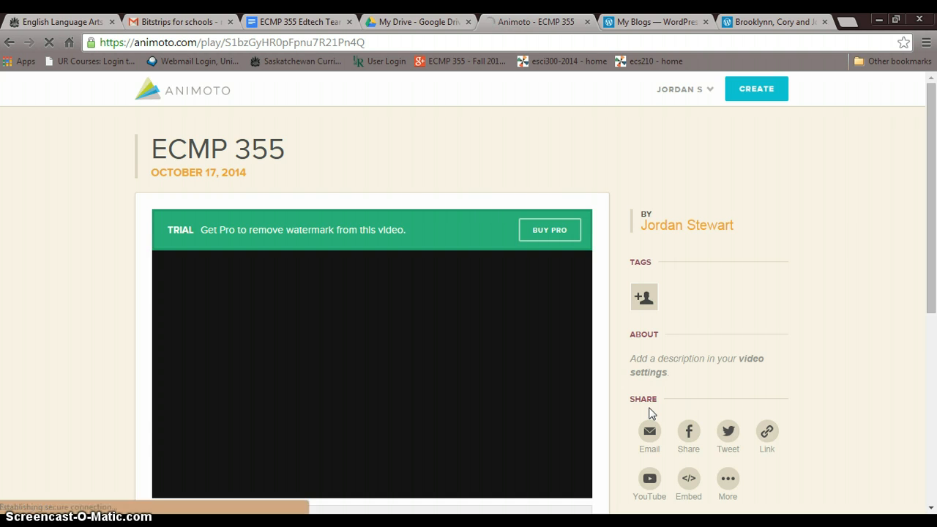
# Look over the produced video's page, including its player, sharing choices and editing and download options.
pyautogui.scroll(-1, 649, 413)
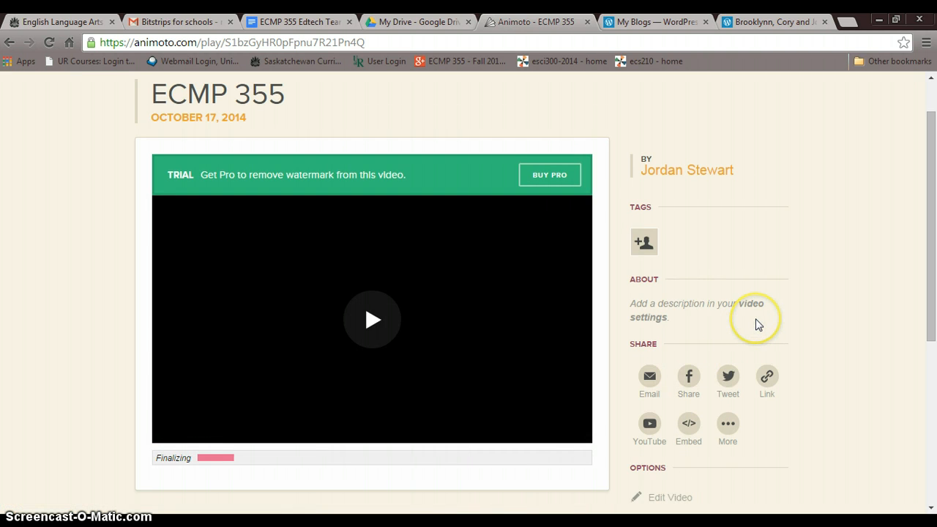
pyautogui.moveTo(926, 258); pyautogui.dragTo(936, 334)
pyautogui.click(872, 314)
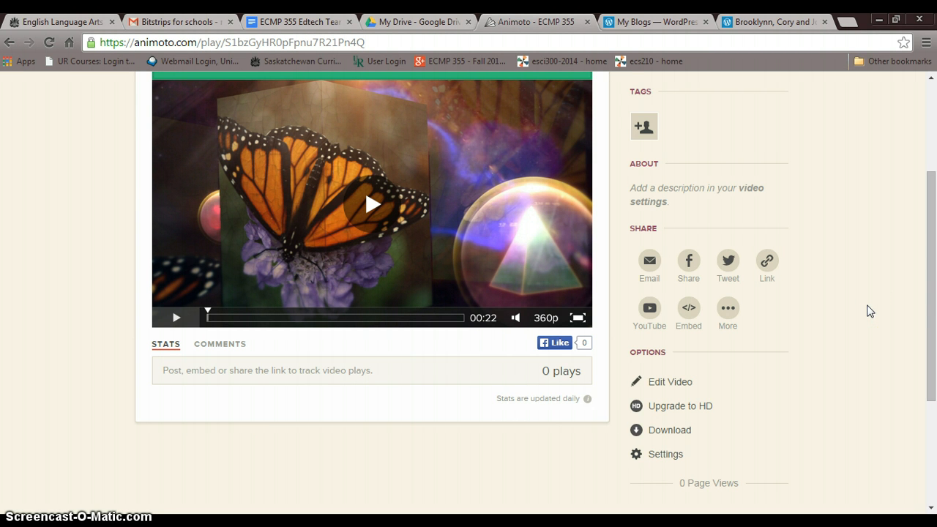
pyautogui.moveTo(932, 280); pyautogui.dragTo(935, 152)
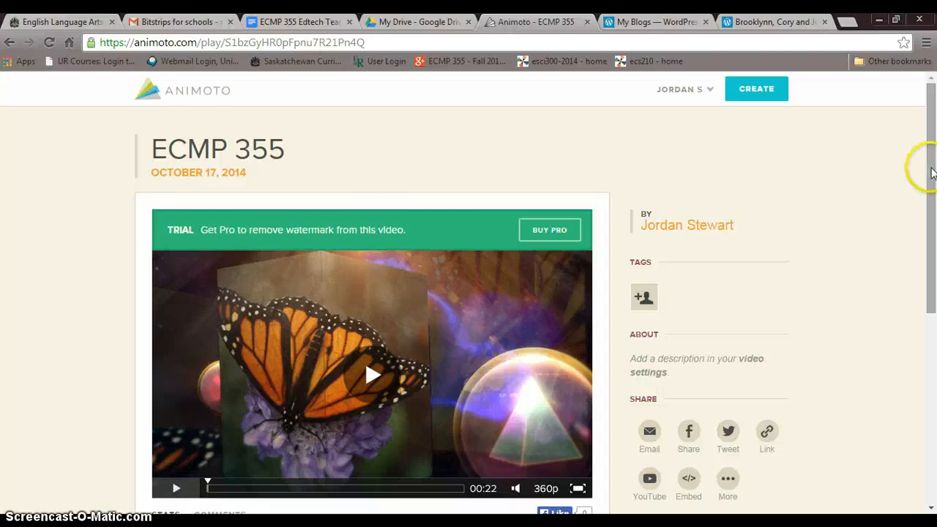
pyautogui.moveTo(932, 169); pyautogui.dragTo(935, 199)
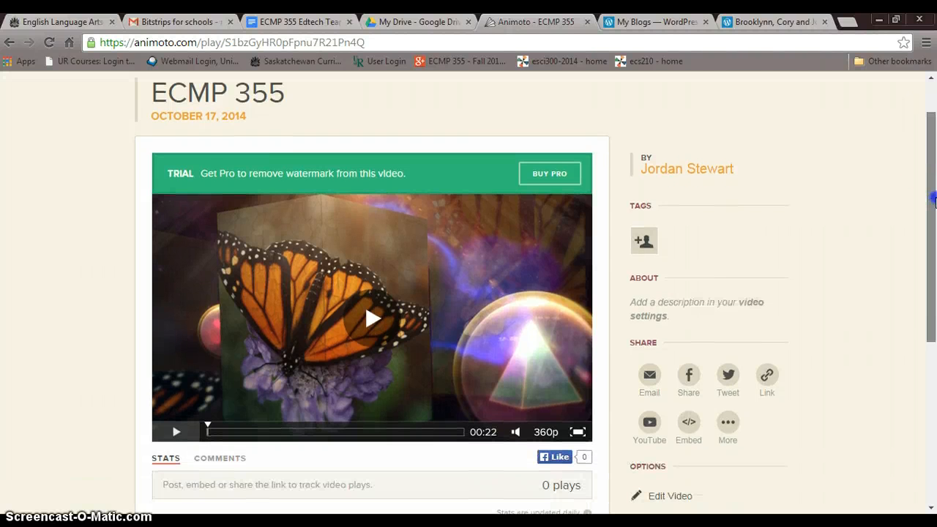
pyautogui.moveTo(934, 199); pyautogui.dragTo(929, 156)
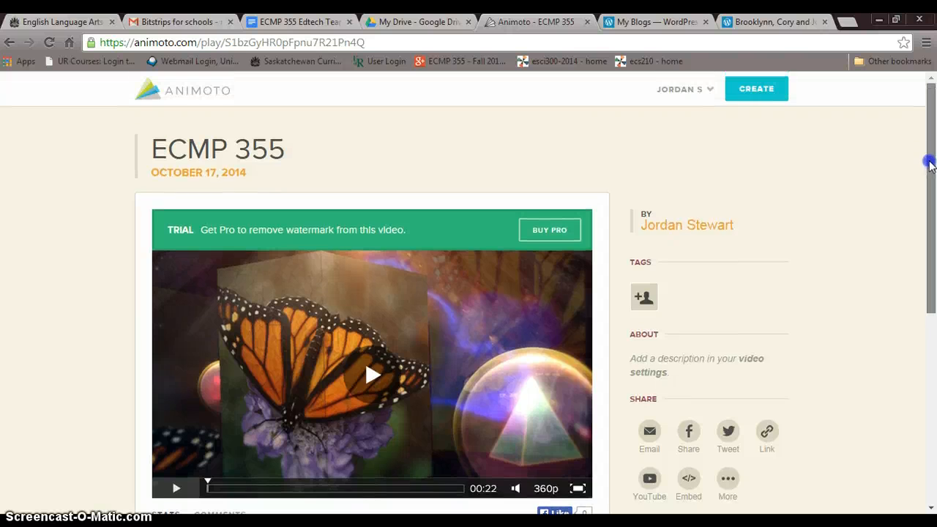